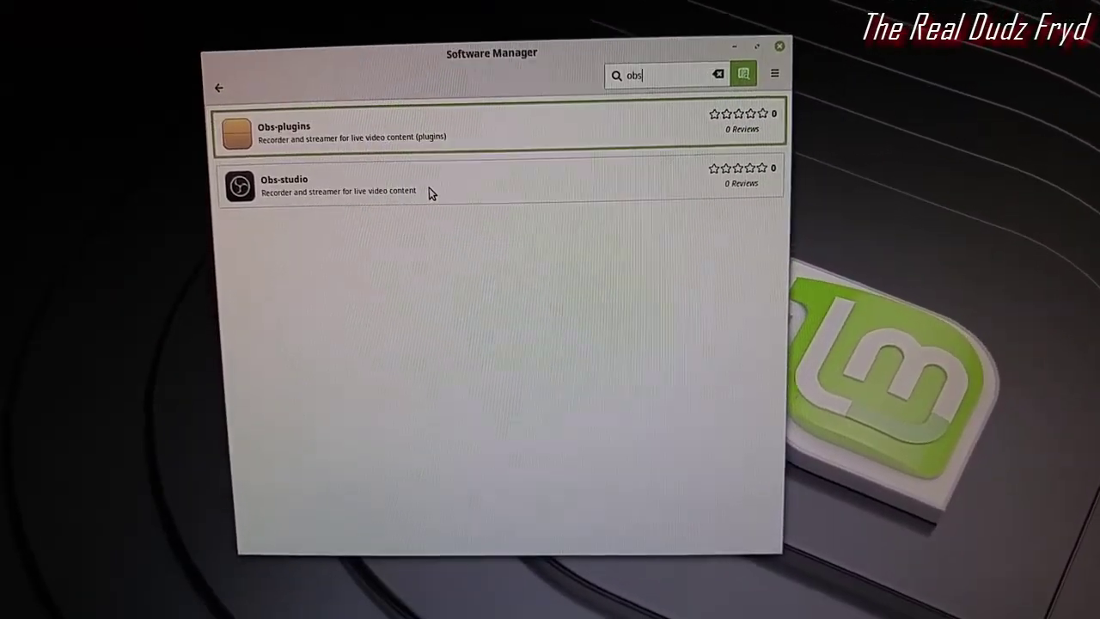
Start installing Obs-studio, accept its extra packages, and enter the administrator password
click(432, 204)
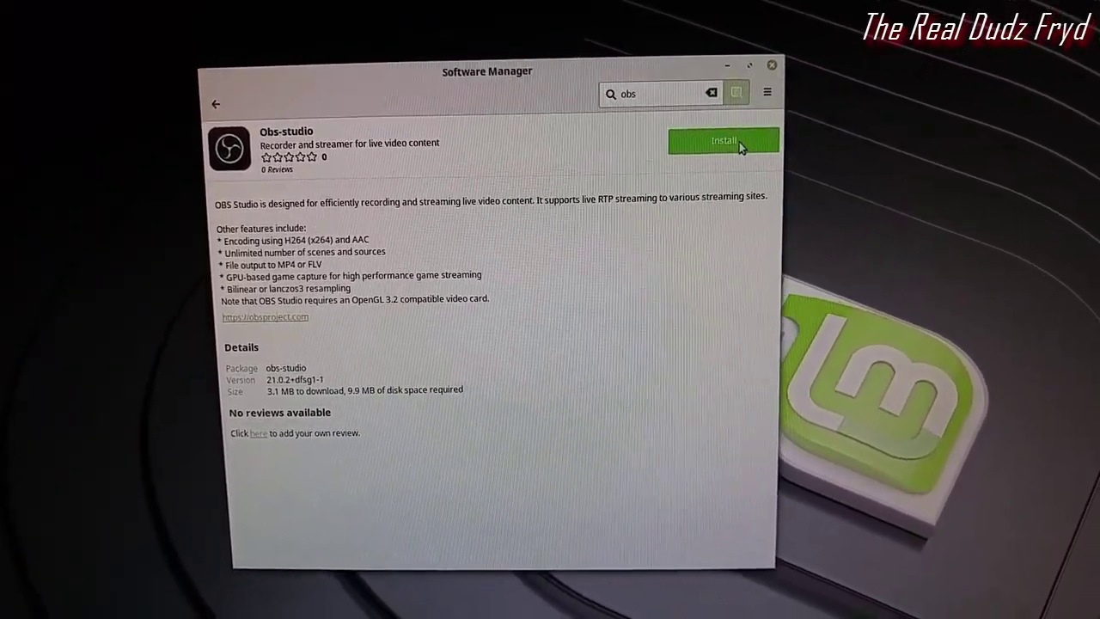
click(728, 146)
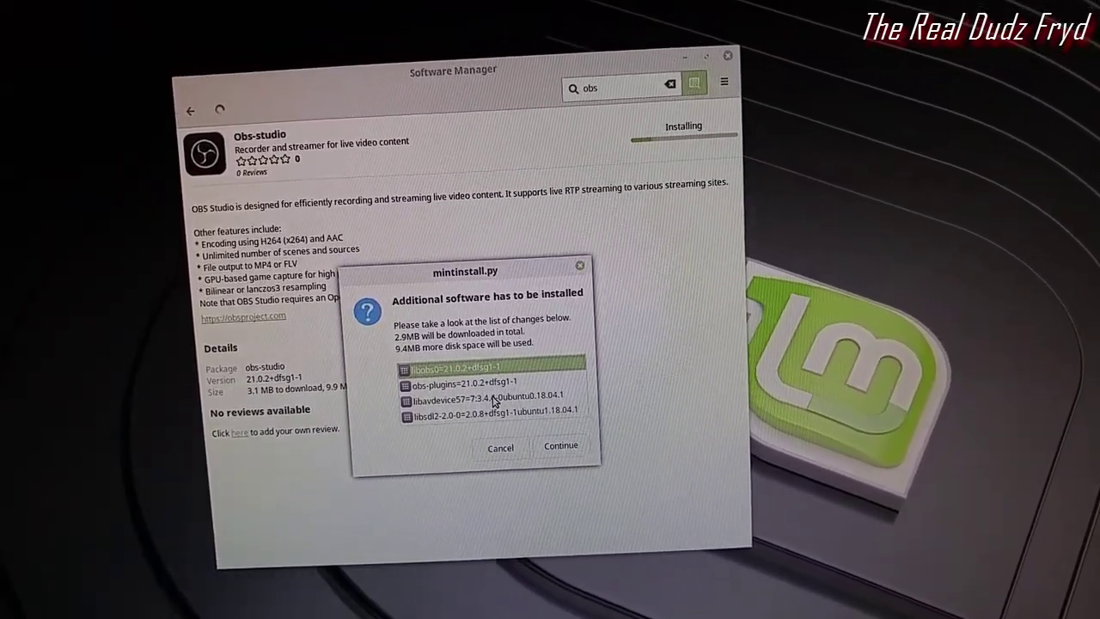
click(572, 459)
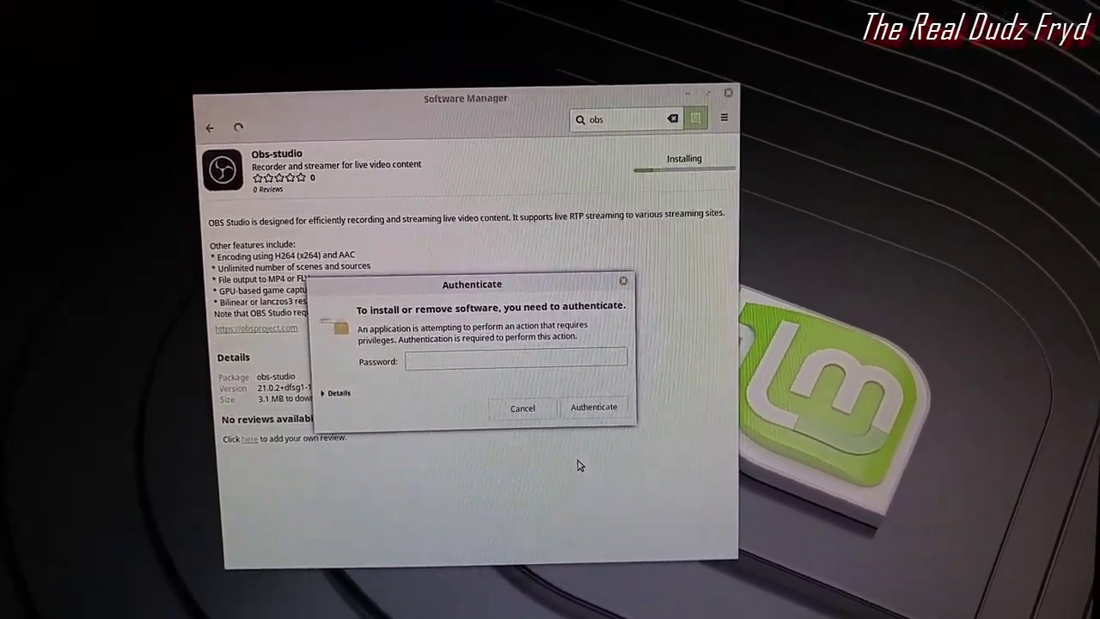
text(****)
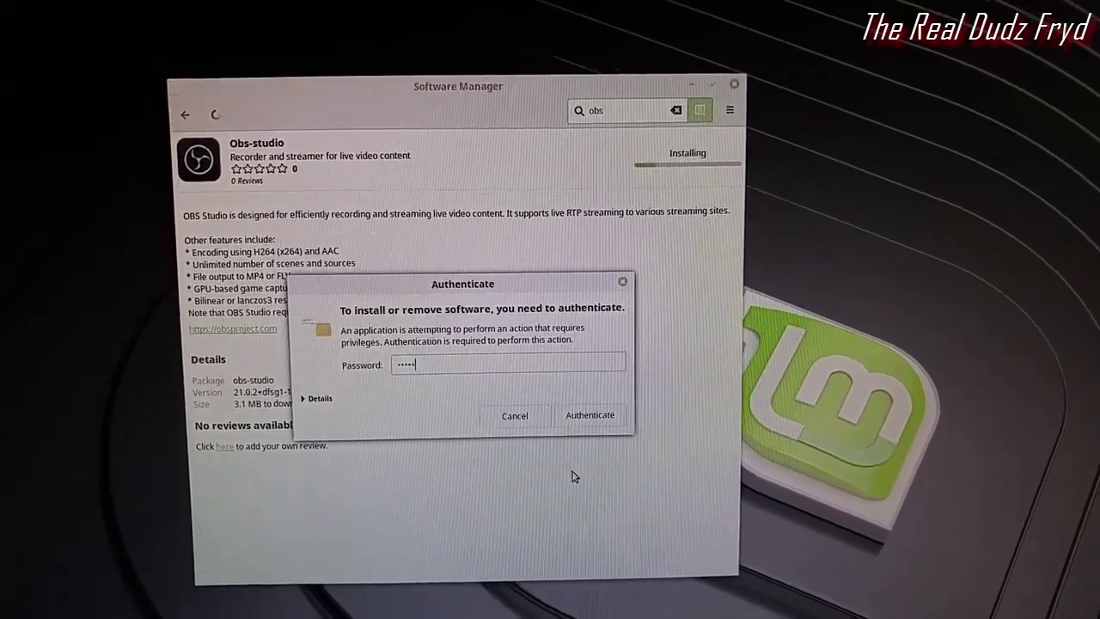
text(**)
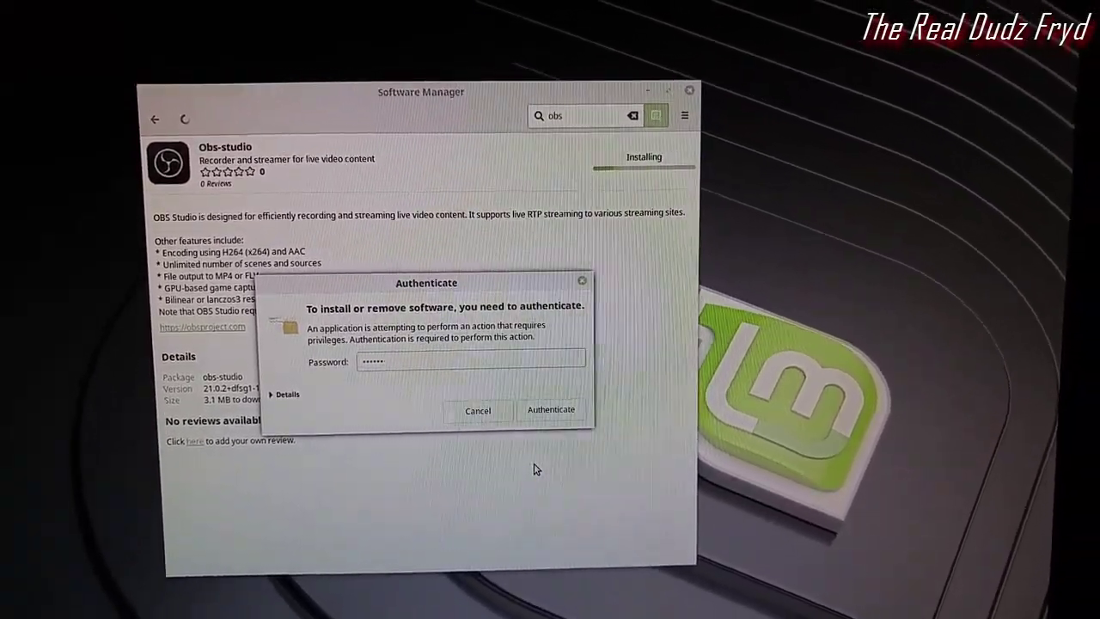
Confirm authentication so the Obs-studio installation completes
click(546, 413)
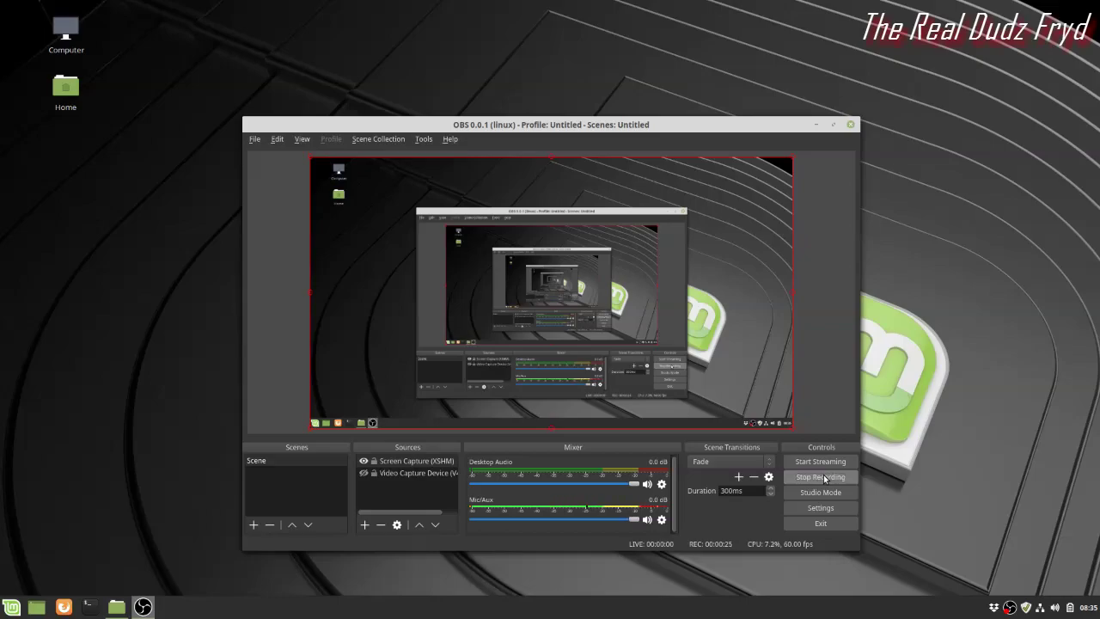
Minimize OBS and relaunch Software Manager from the Mint menu's Administration section
click(816, 126)
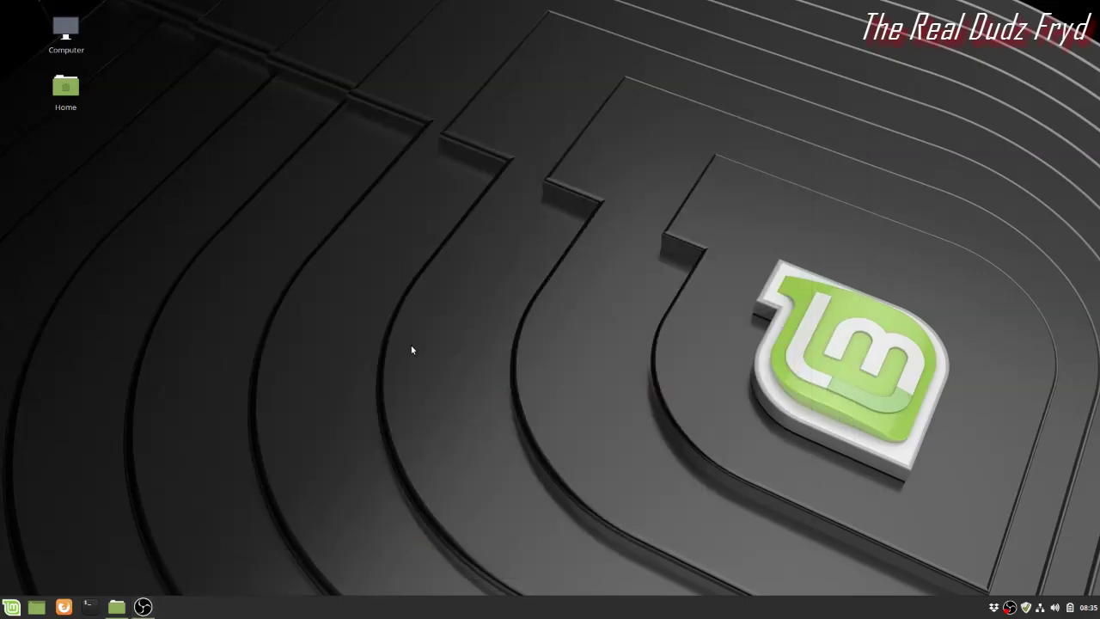
click(13, 609)
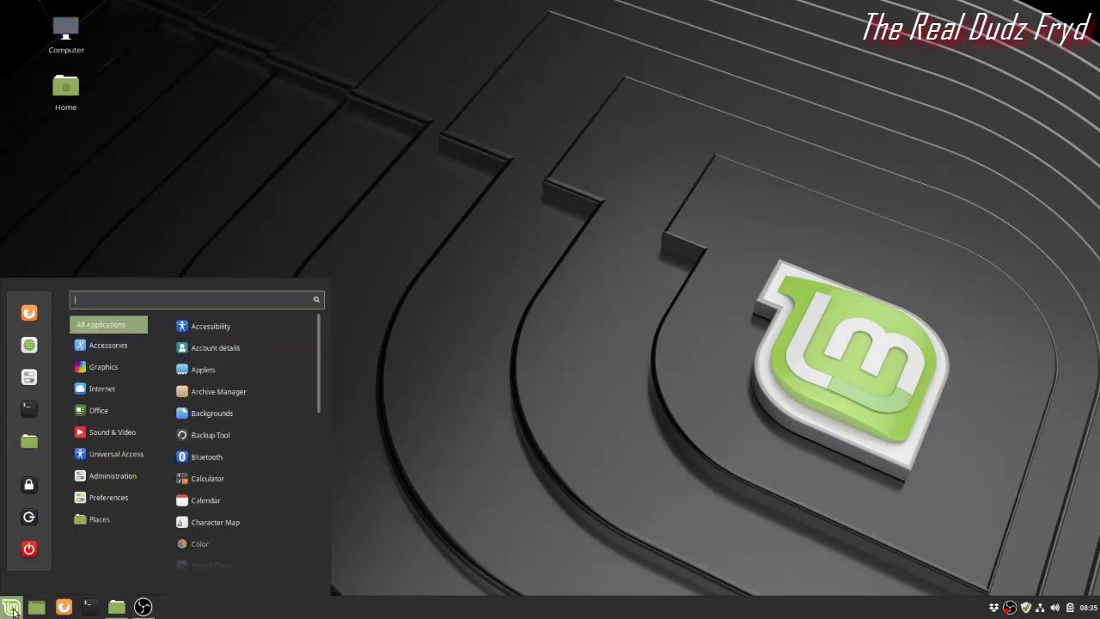
mouse_move(123, 386)
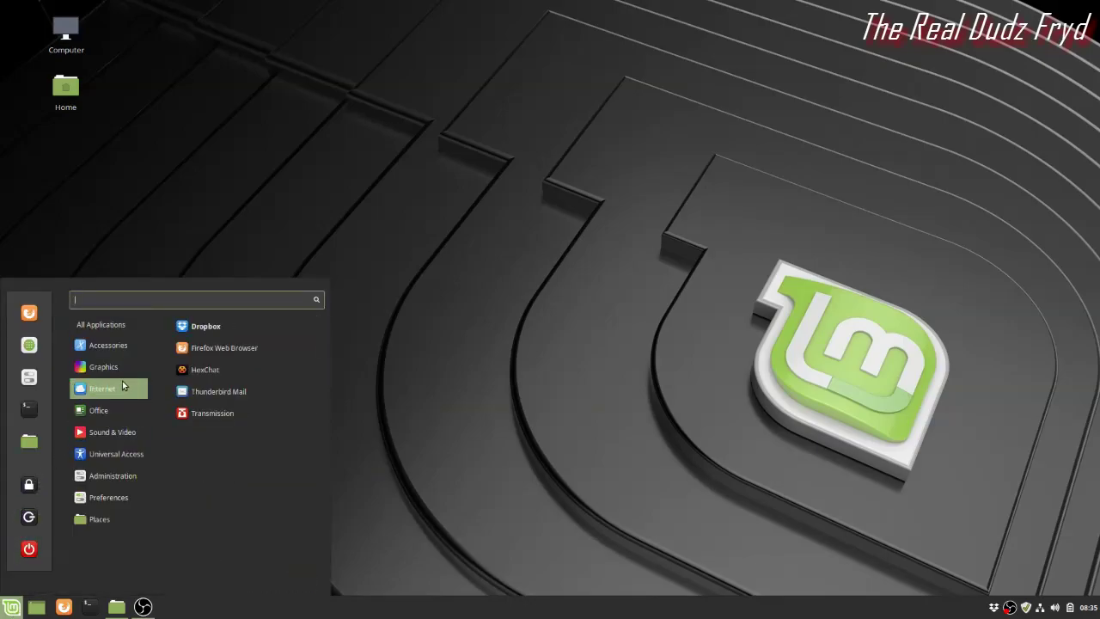
mouse_move(107, 453)
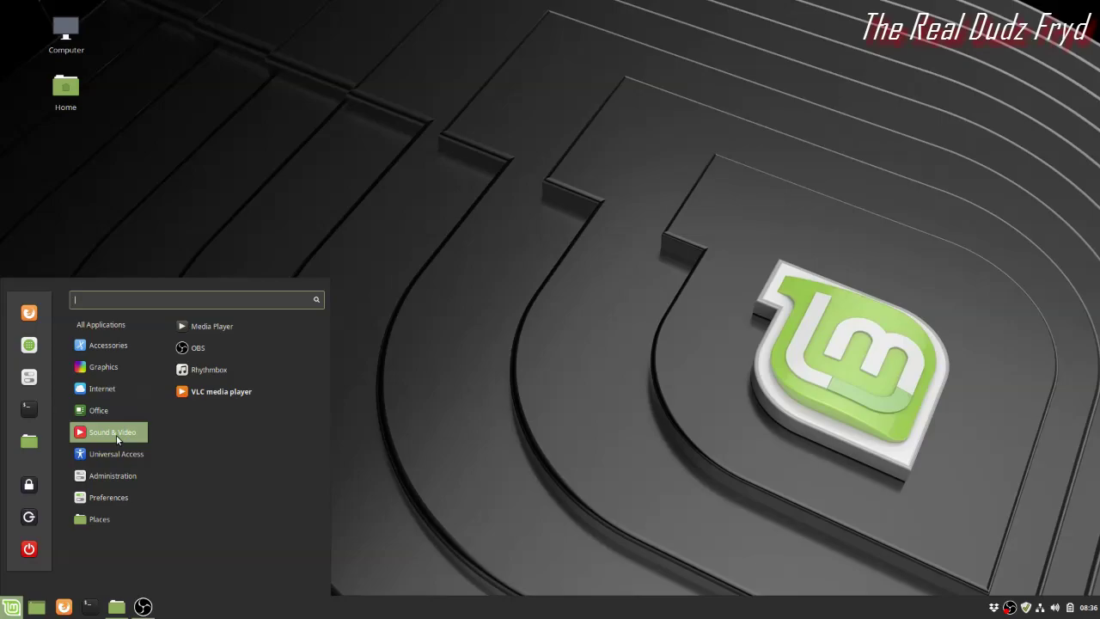
mouse_move(115, 483)
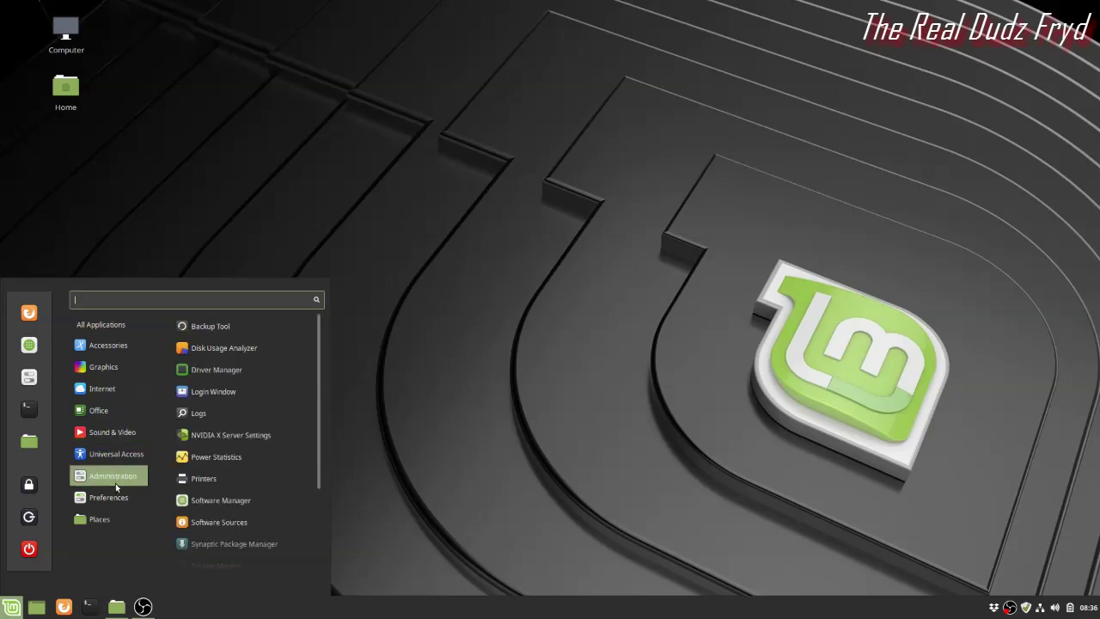
click(239, 495)
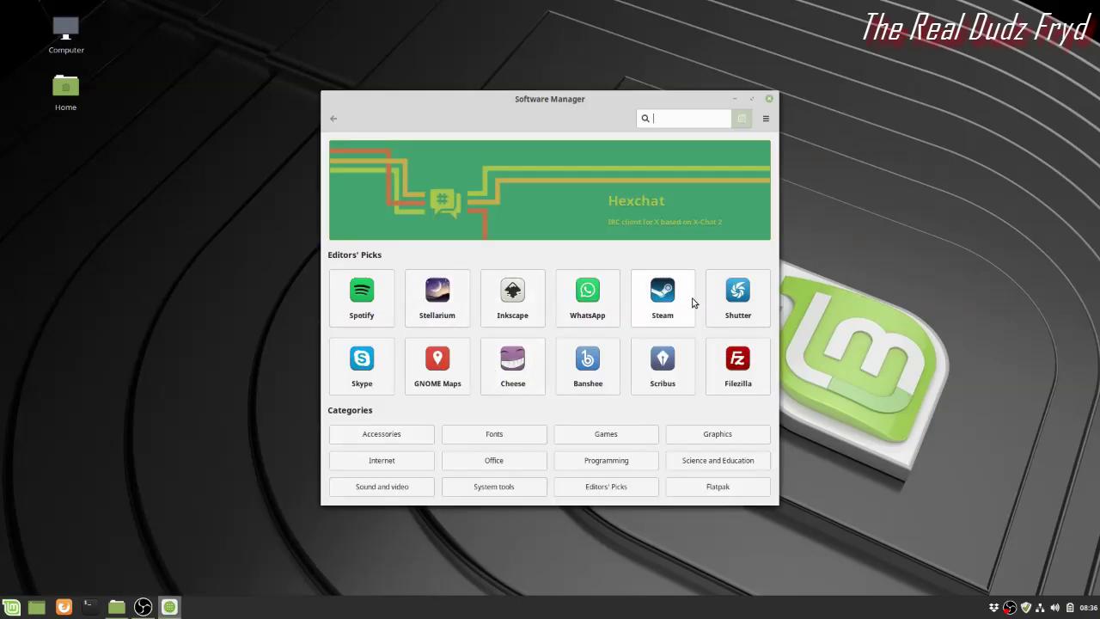
Install Steam from its package page, accepting extra packages and authenticating with the password
click(664, 298)
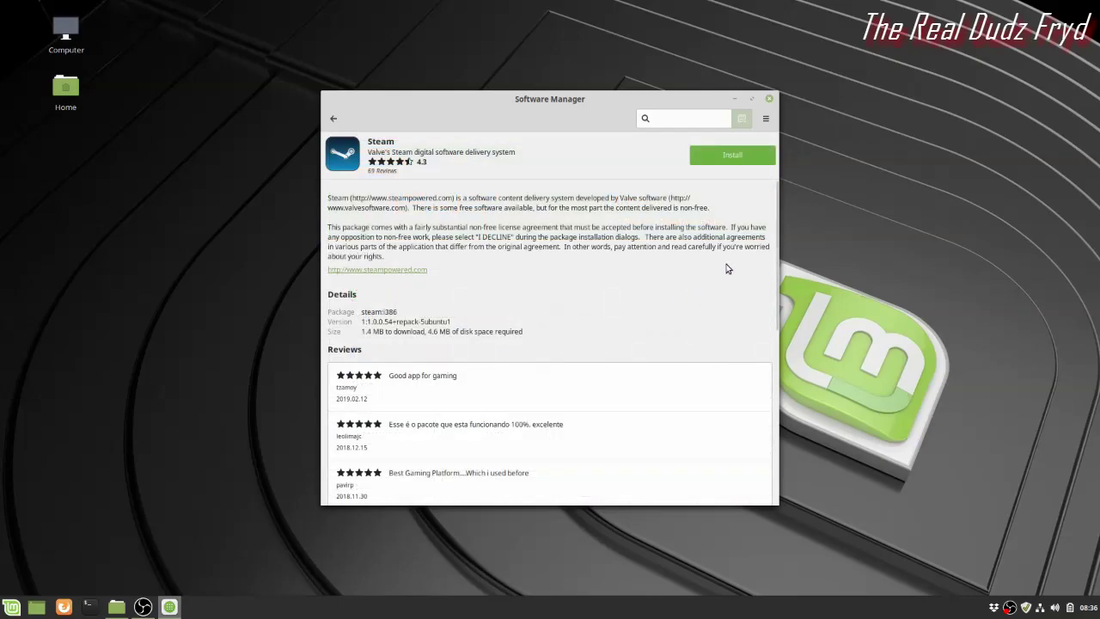
click(734, 160)
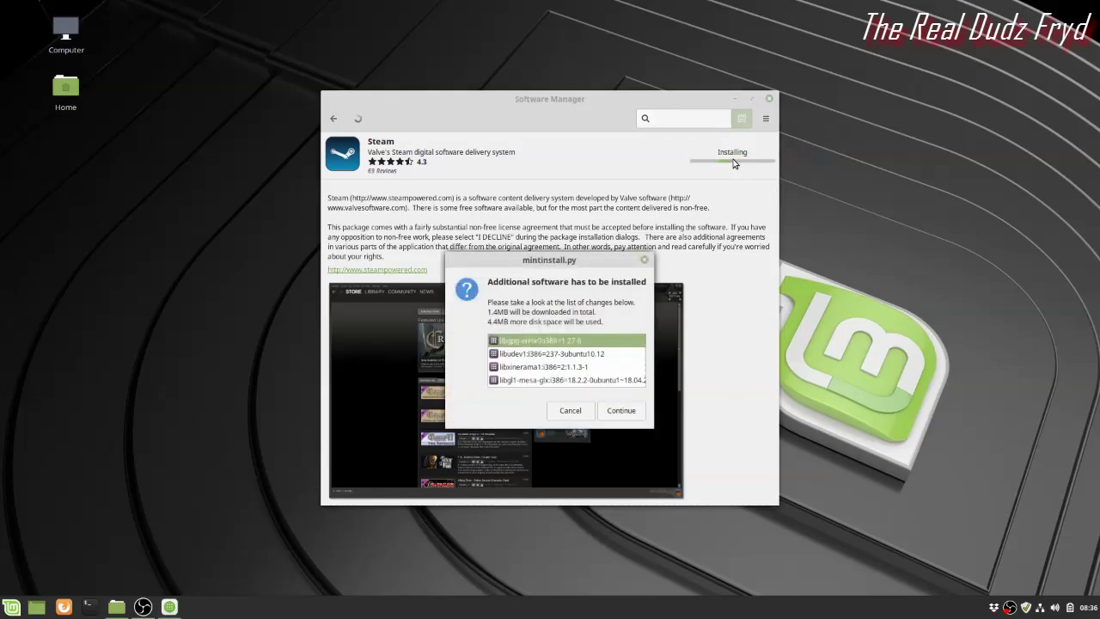
click(627, 411)
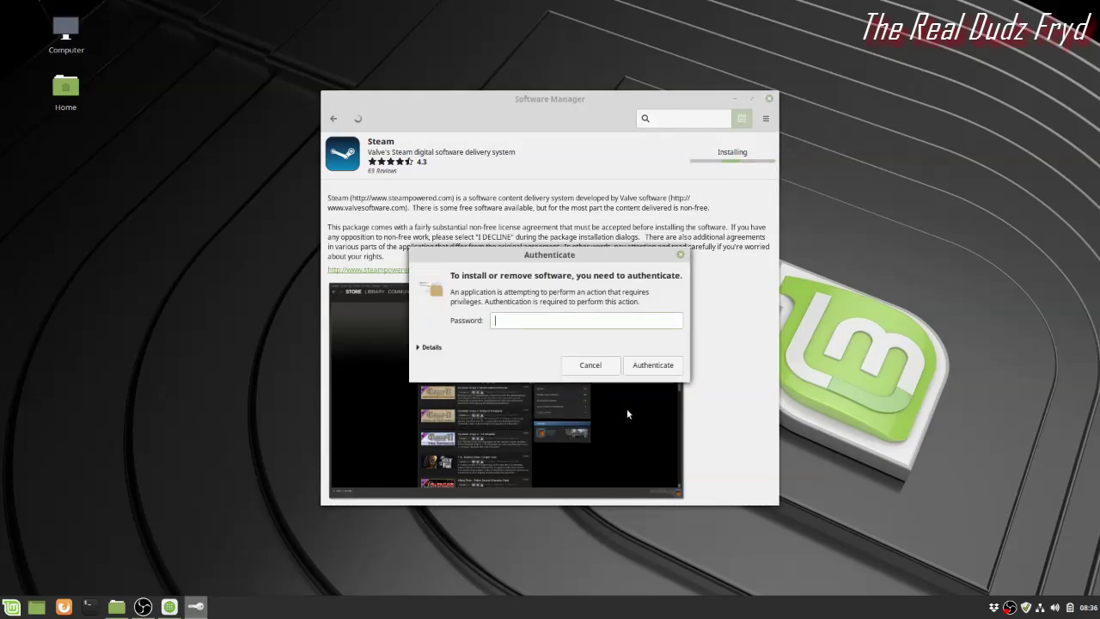
text(******)
key(Return)
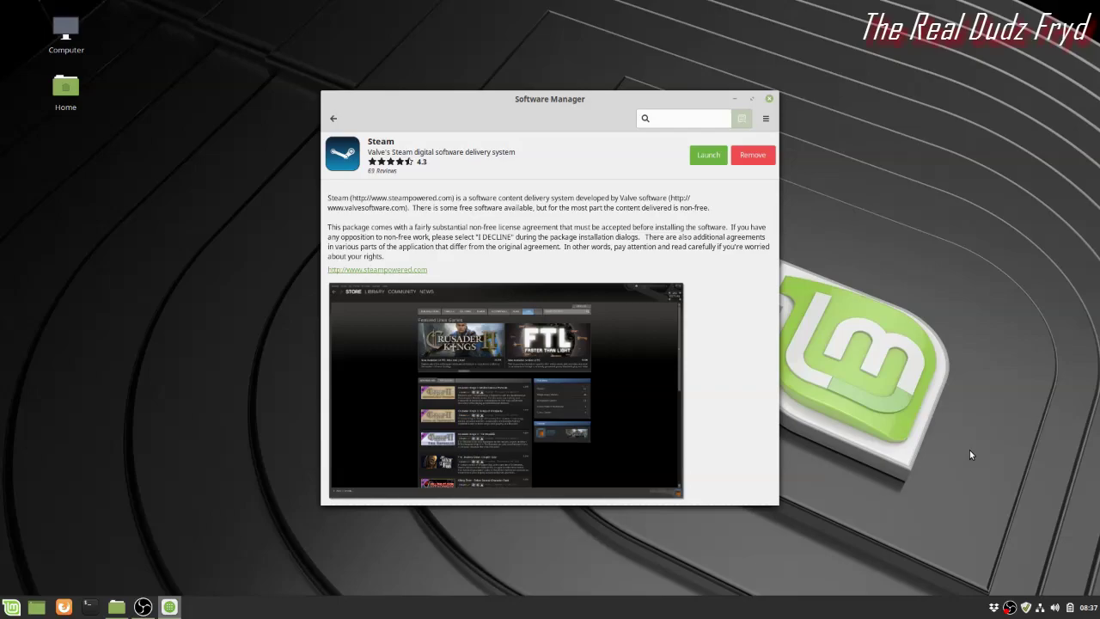
Launch Steam from Software Manager and let its first-run update download
click(704, 157)
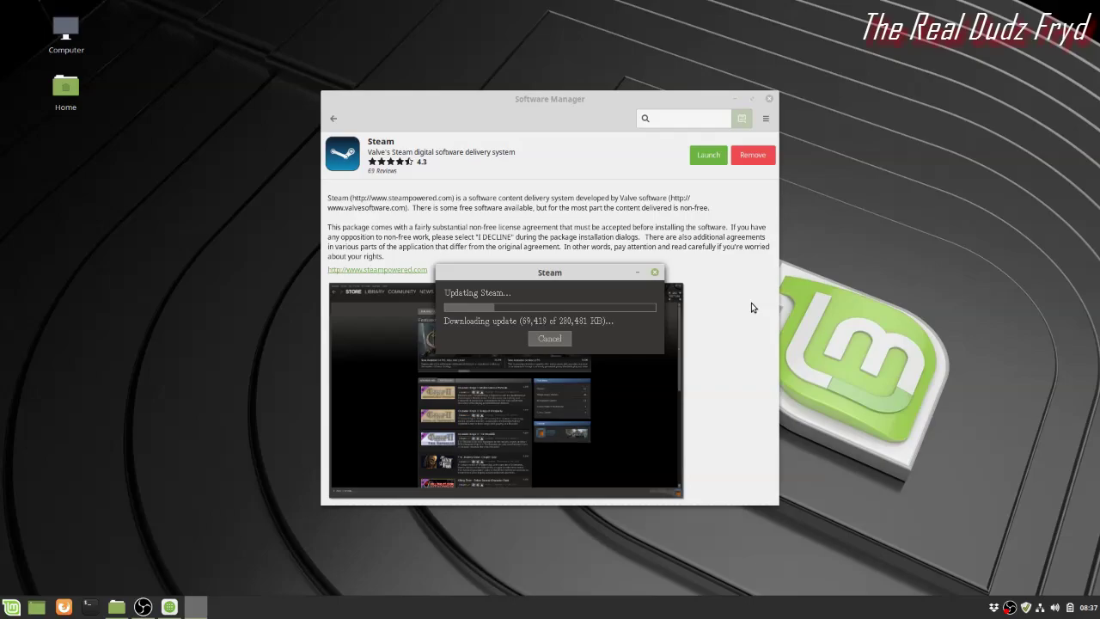
click(8, 607)
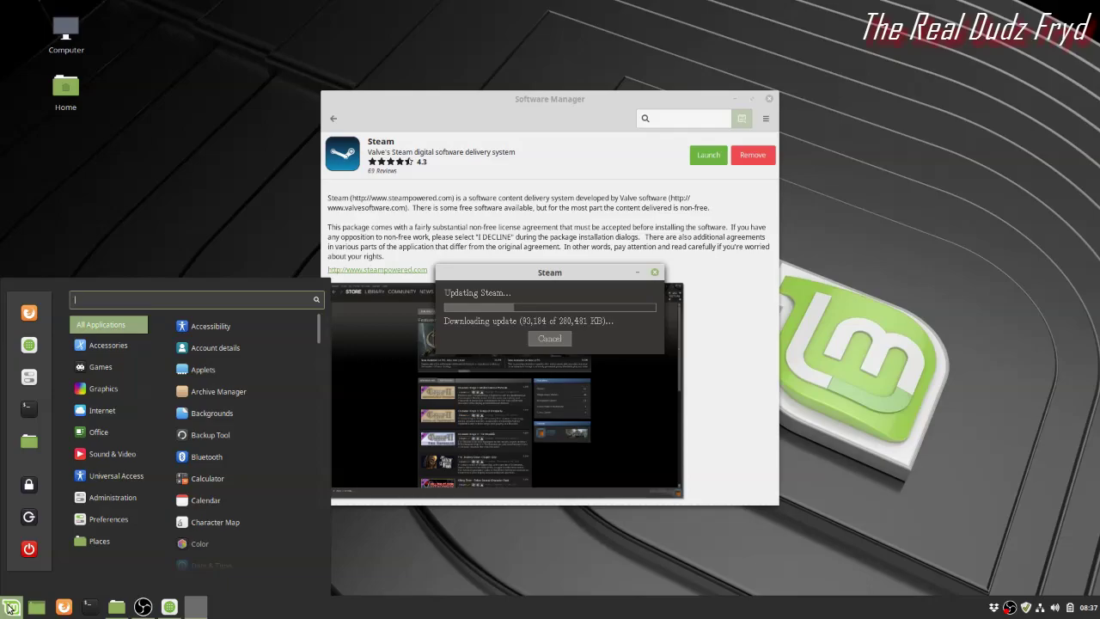
click(10, 606)
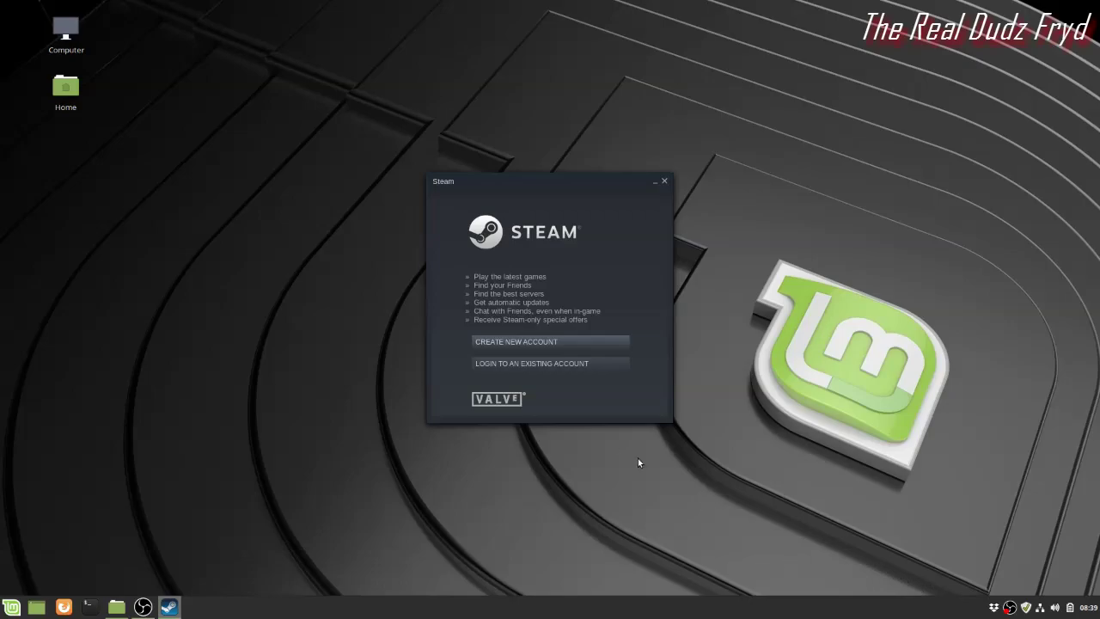
Log in with the Steam account name and password, remember the password, and finish Steam Guard
click(540, 365)
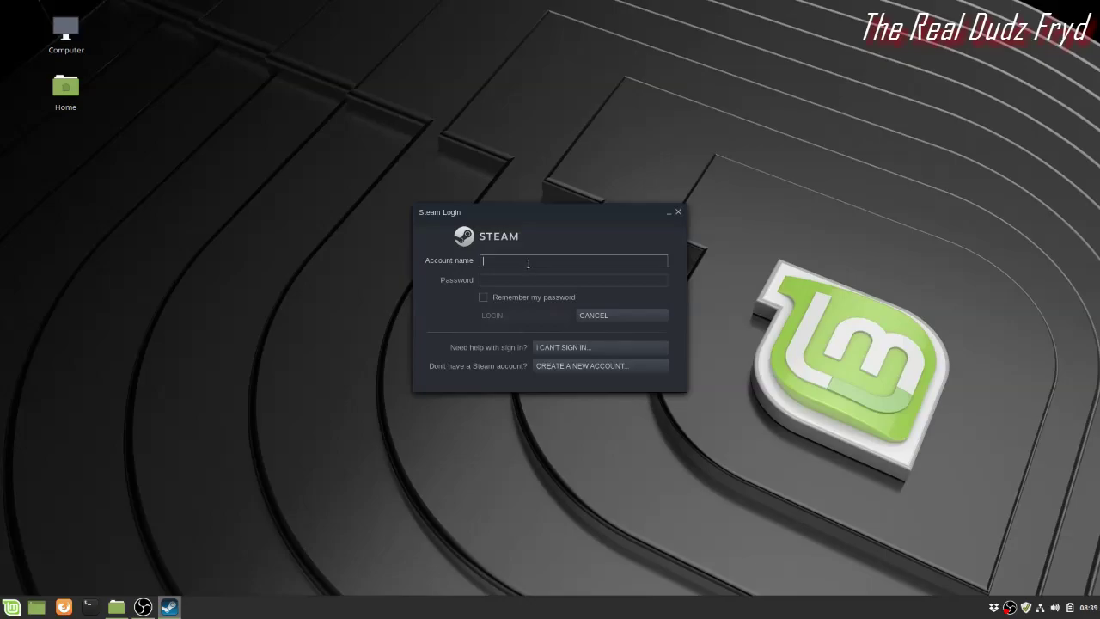
text(dudz_fryd)
click(524, 281)
key(ctrl+v)
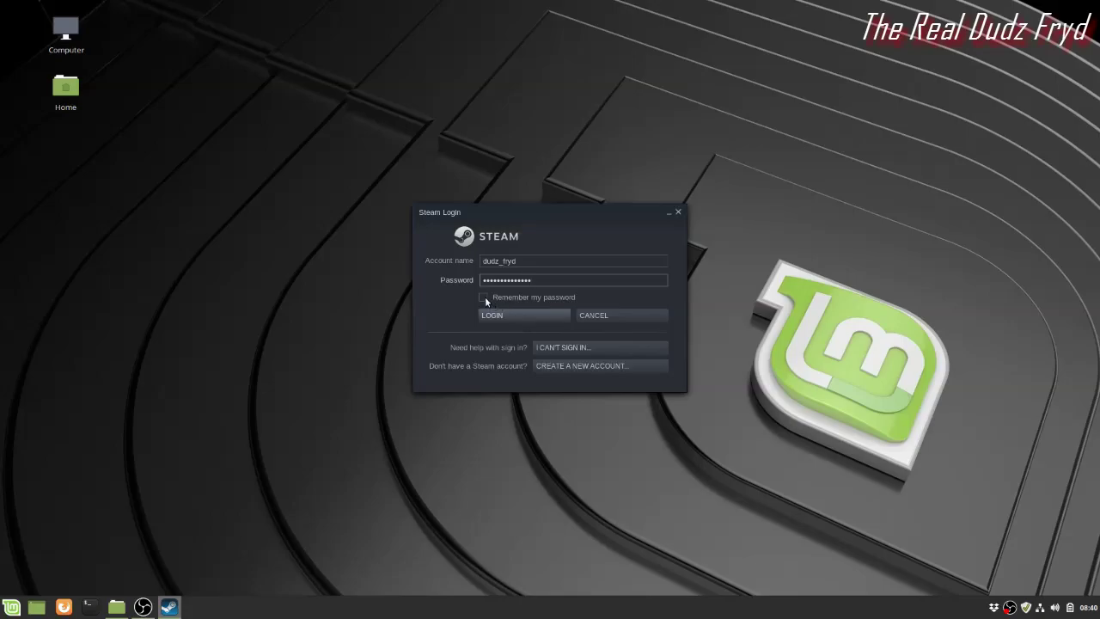
click(484, 296)
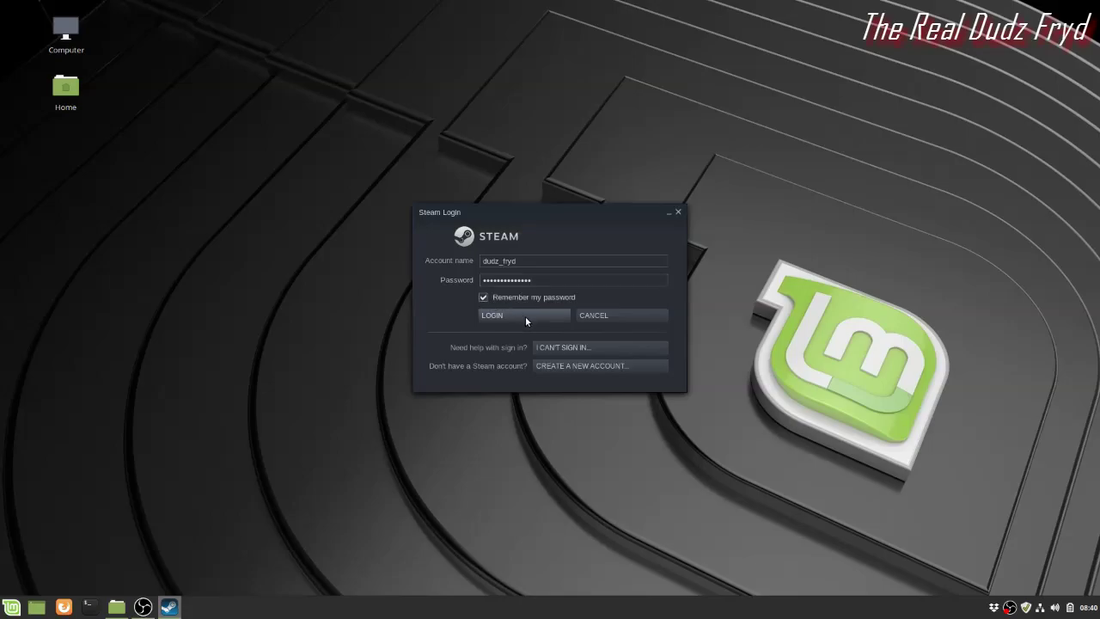
click(526, 316)
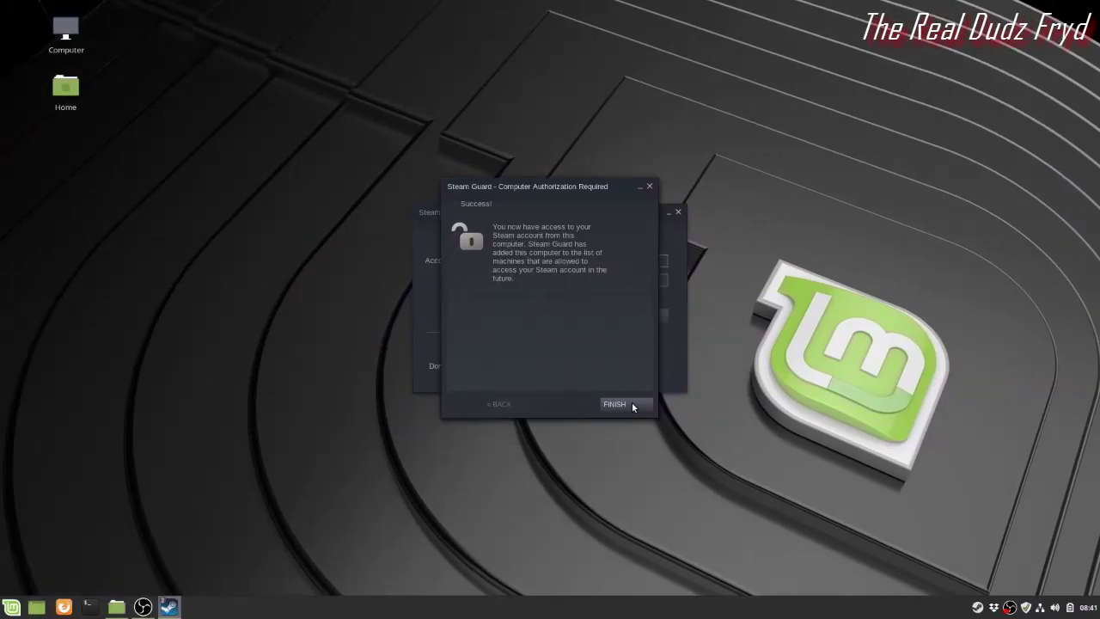
click(619, 404)
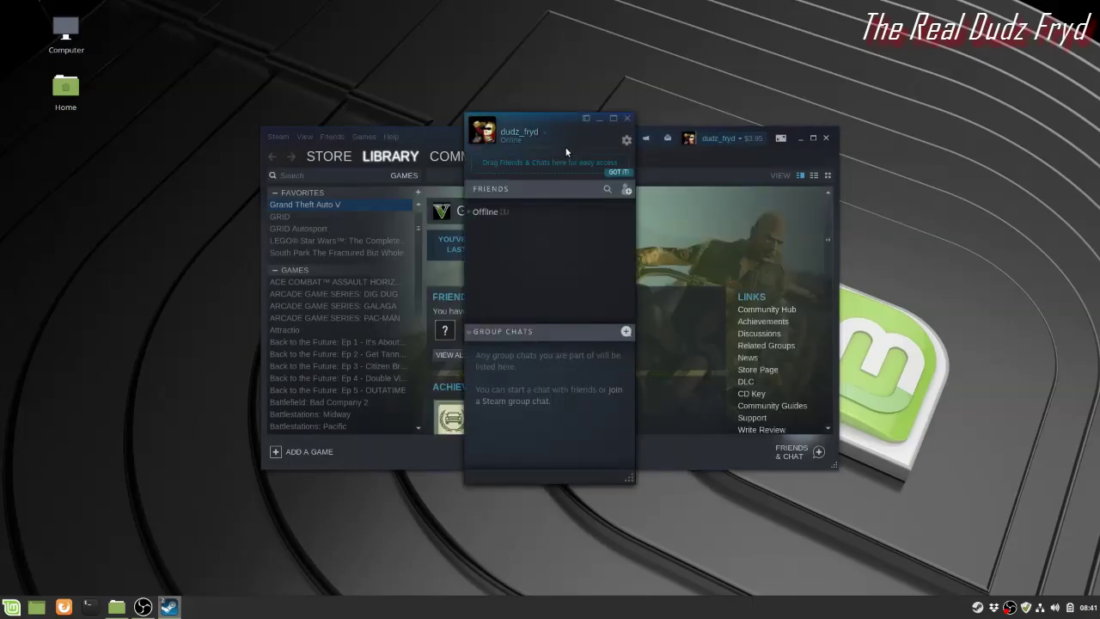
Close the friends window, reposition and enlarge the library, and keep the SteamOS + Linux filter
click(625, 119)
drag(578, 129, 490, 94)
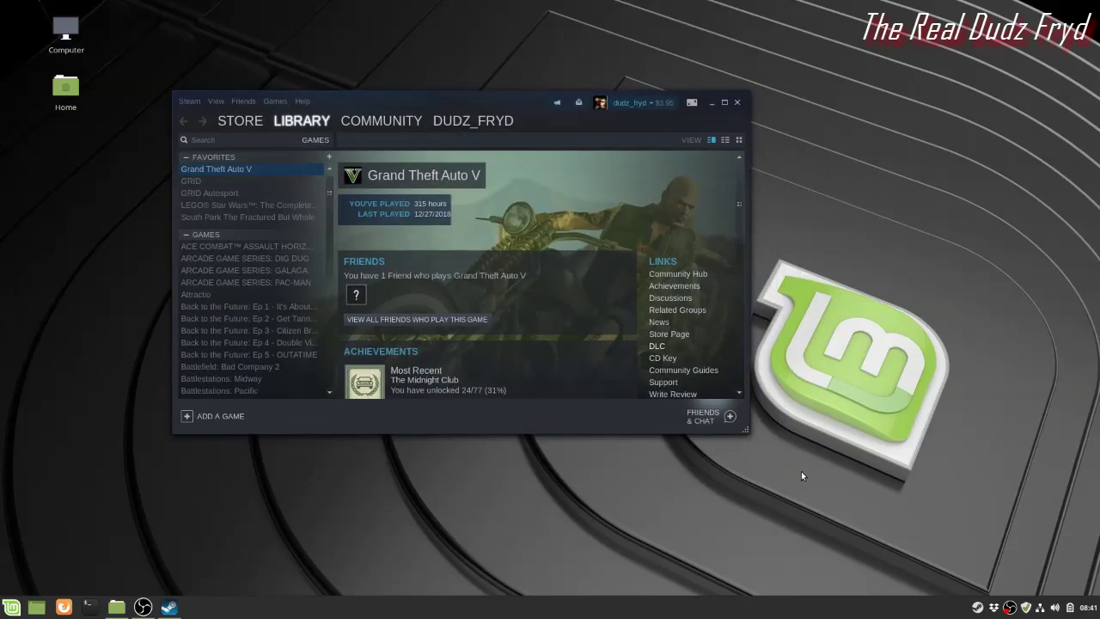
drag(748, 433, 854, 534)
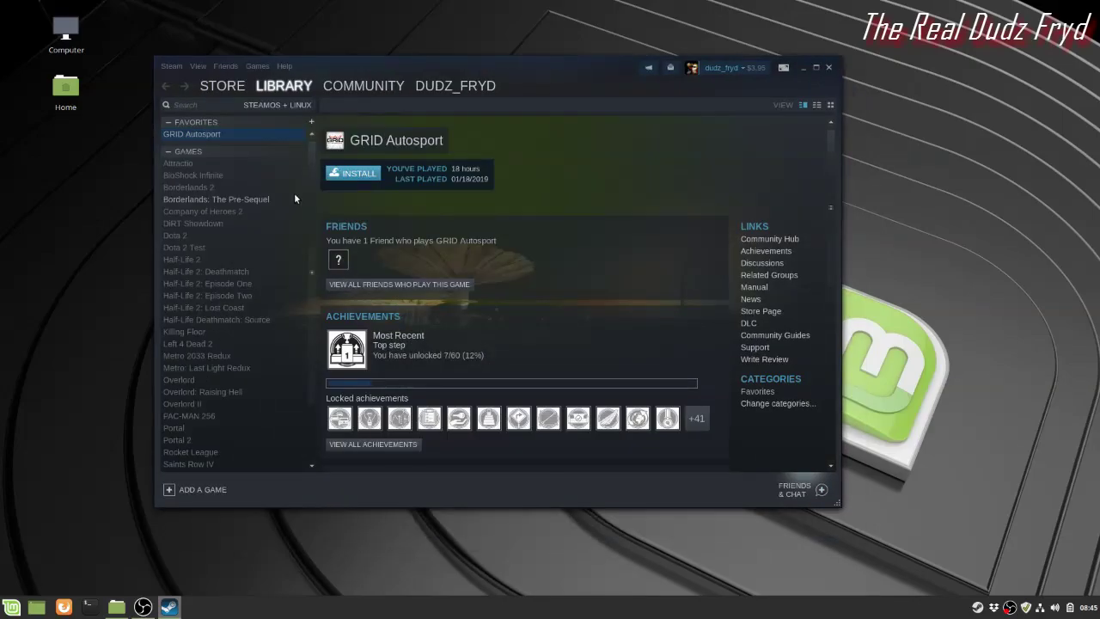
click(264, 104)
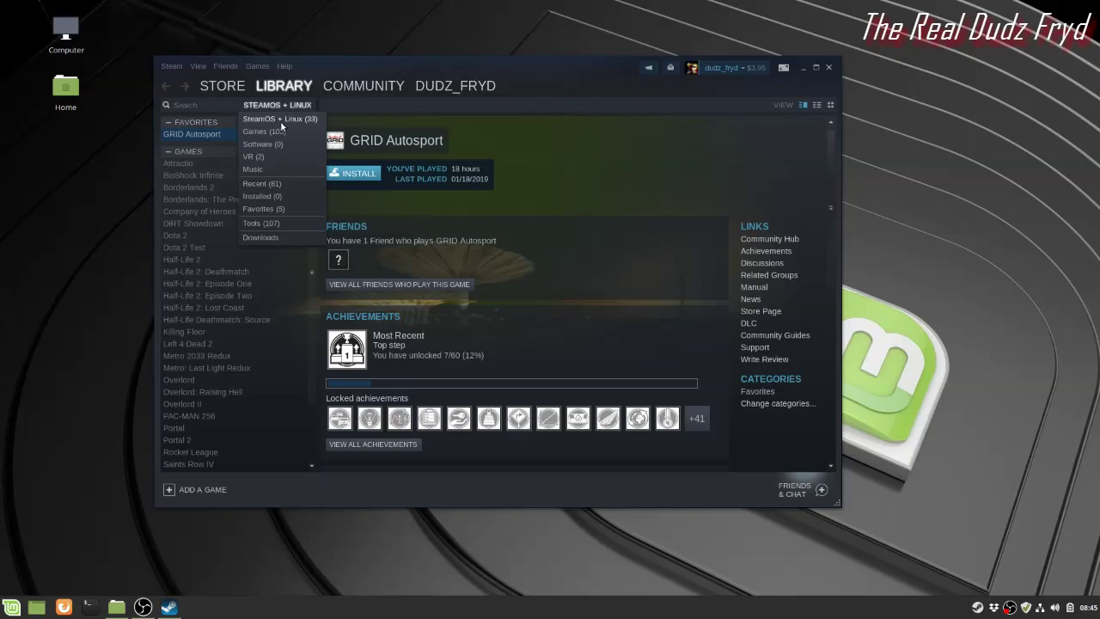
click(280, 123)
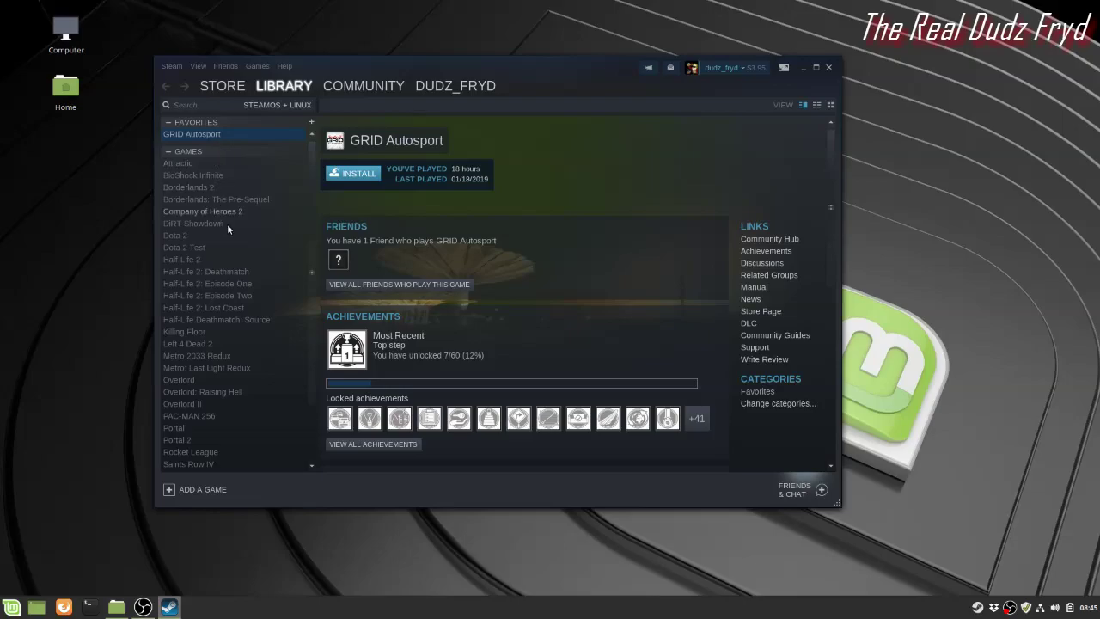
View the Saints Row IV, Saints Row: Gat out of Hell and South Park: The Stick of Truth pages
scroll(227, 224, down, 2)
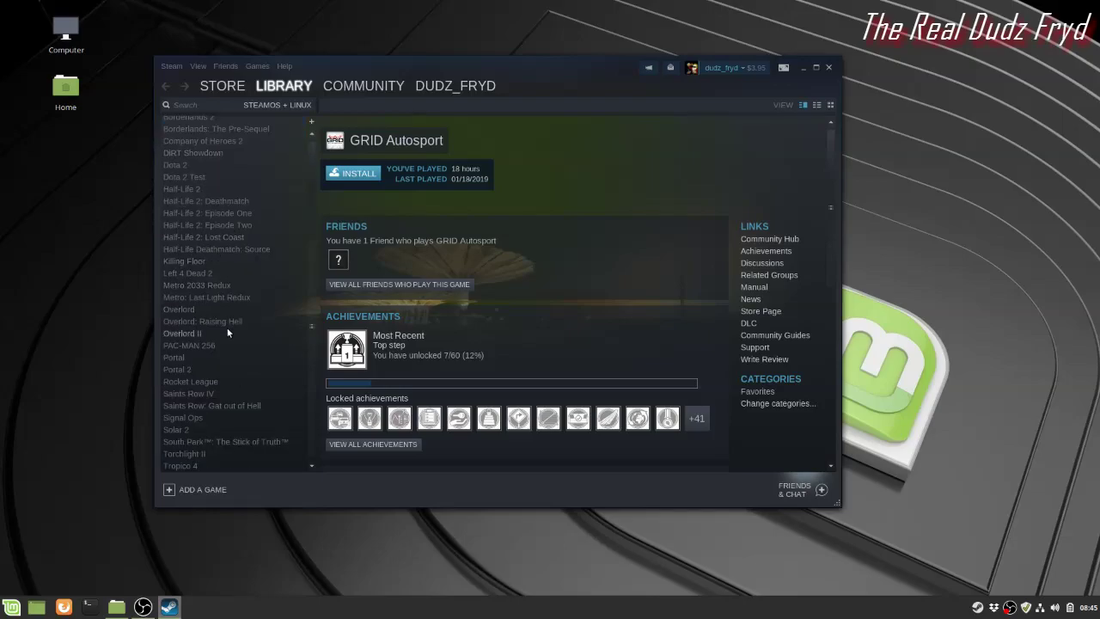
click(199, 394)
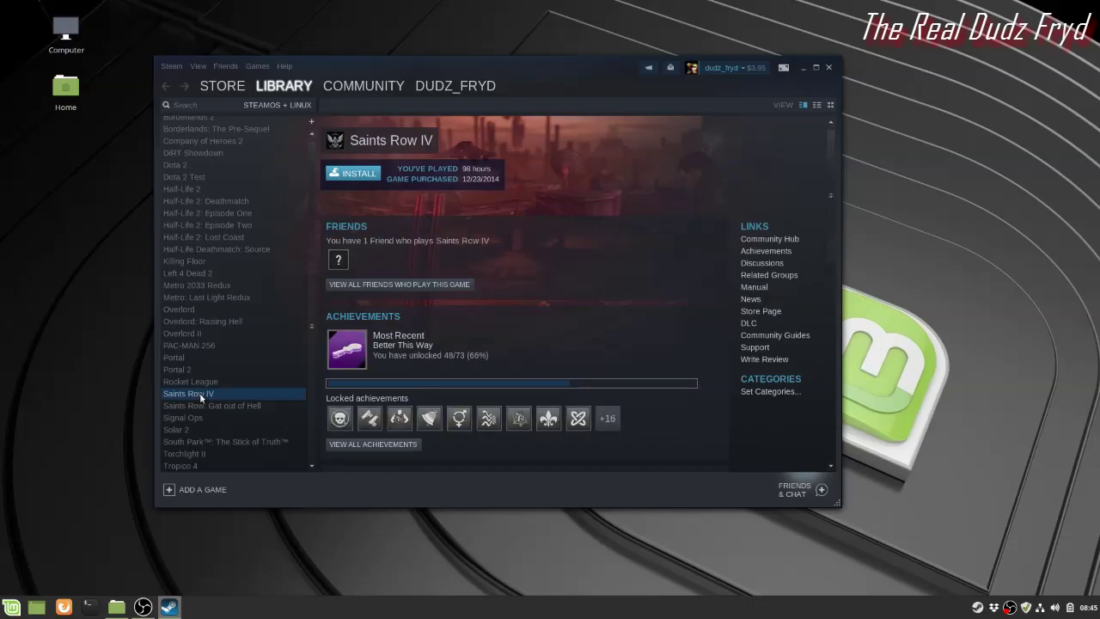
click(229, 407)
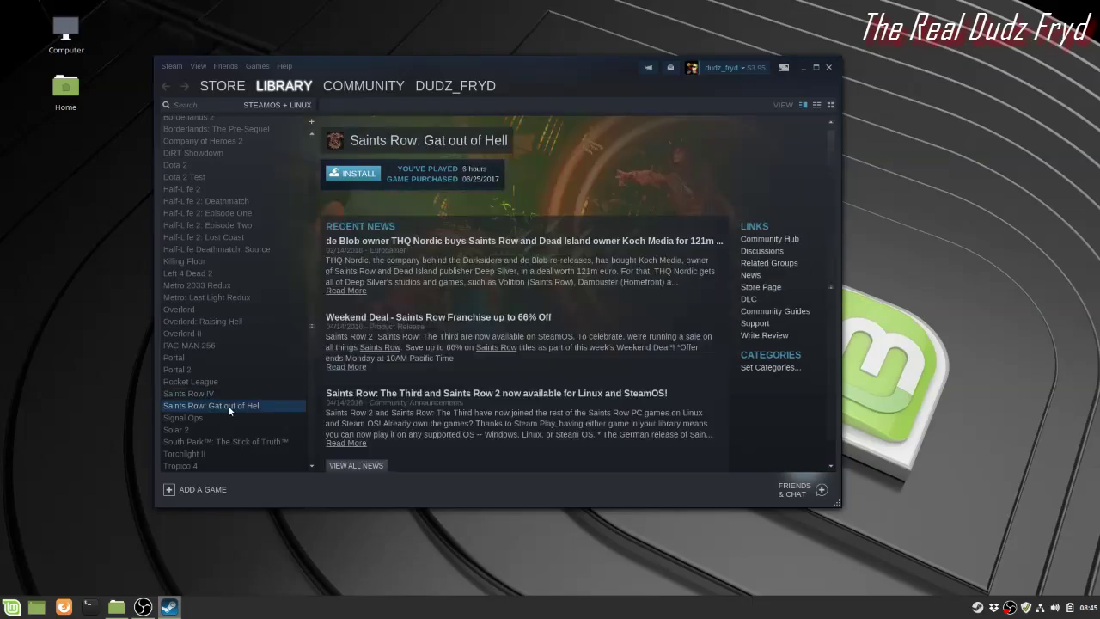
click(193, 441)
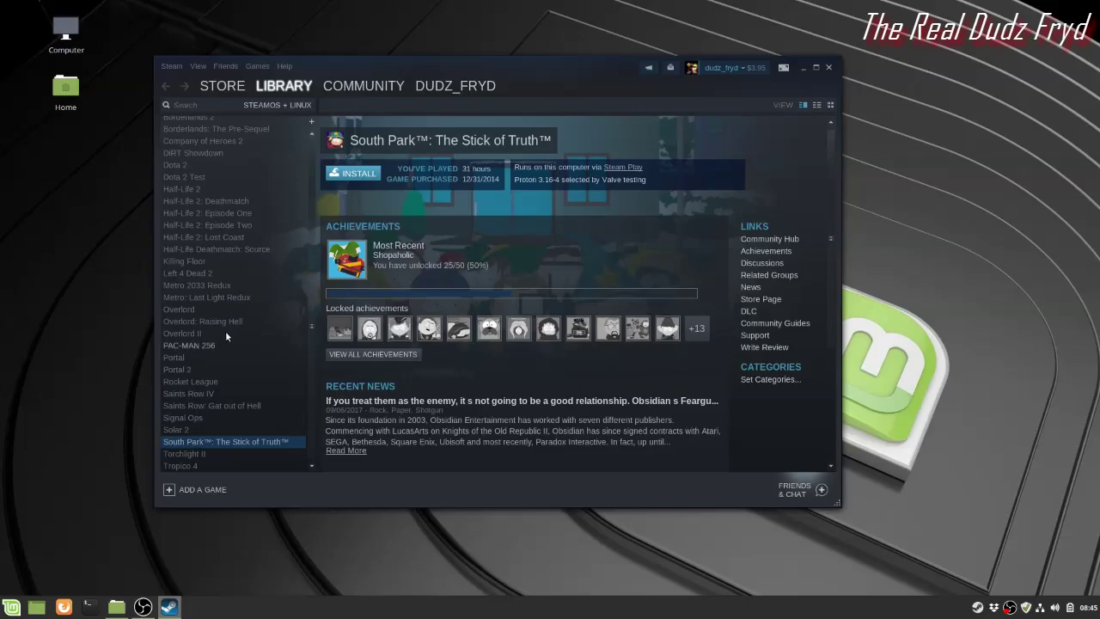
scroll(226, 331, up, 2)
scroll(225, 331, up, 1)
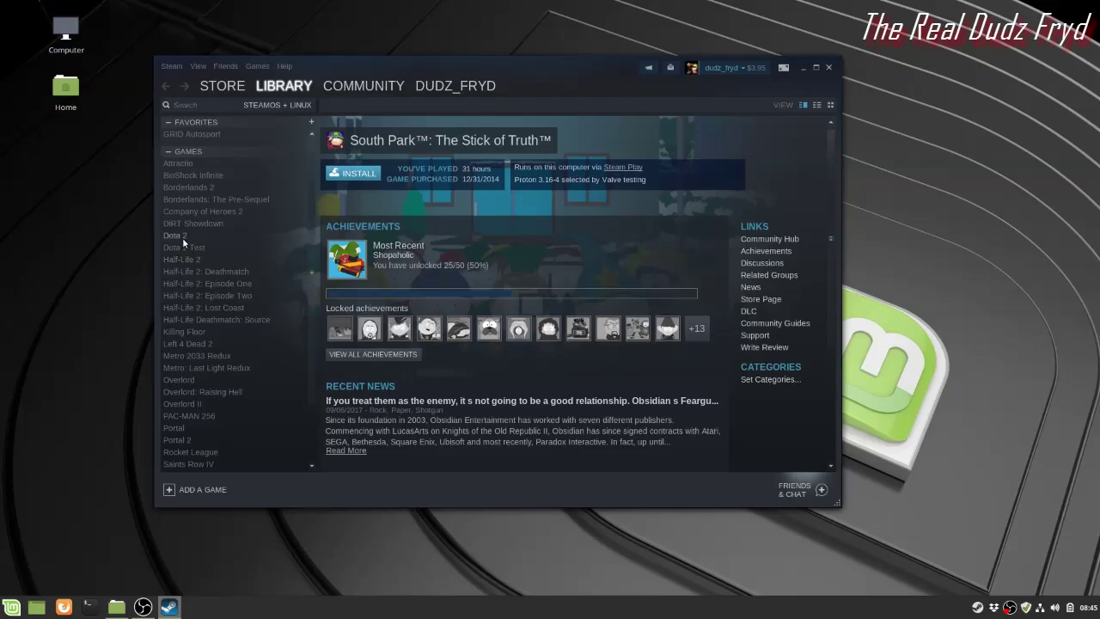
View the DiRT Showdown, Company of Heroes 2, Borderlands: The Pre-Sequel and BioShock Infinite pages
click(203, 222)
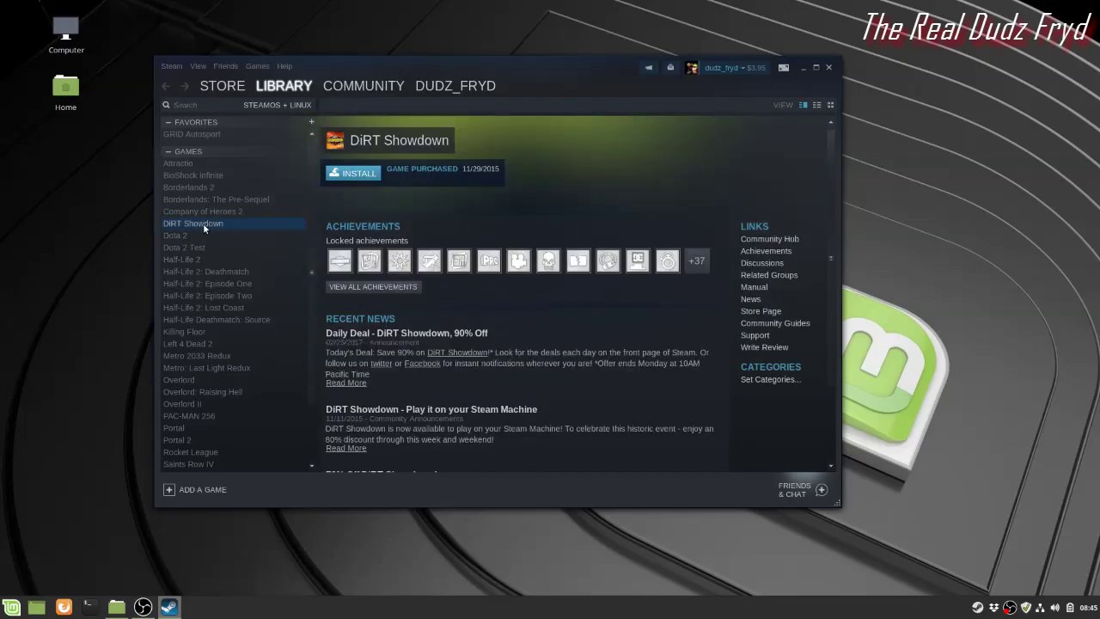
click(205, 212)
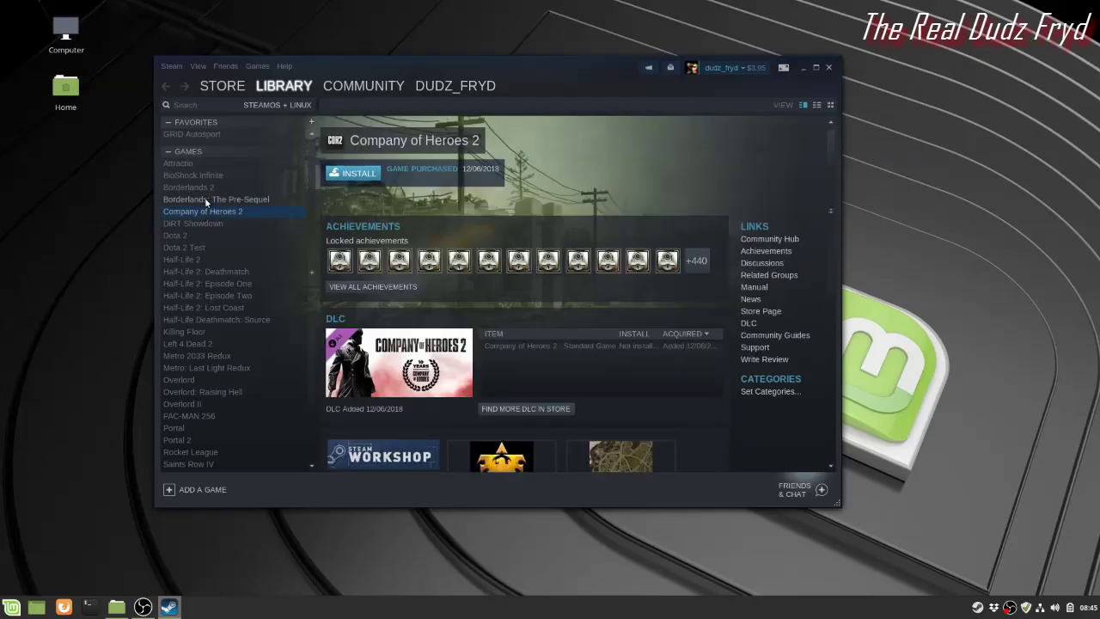
click(205, 200)
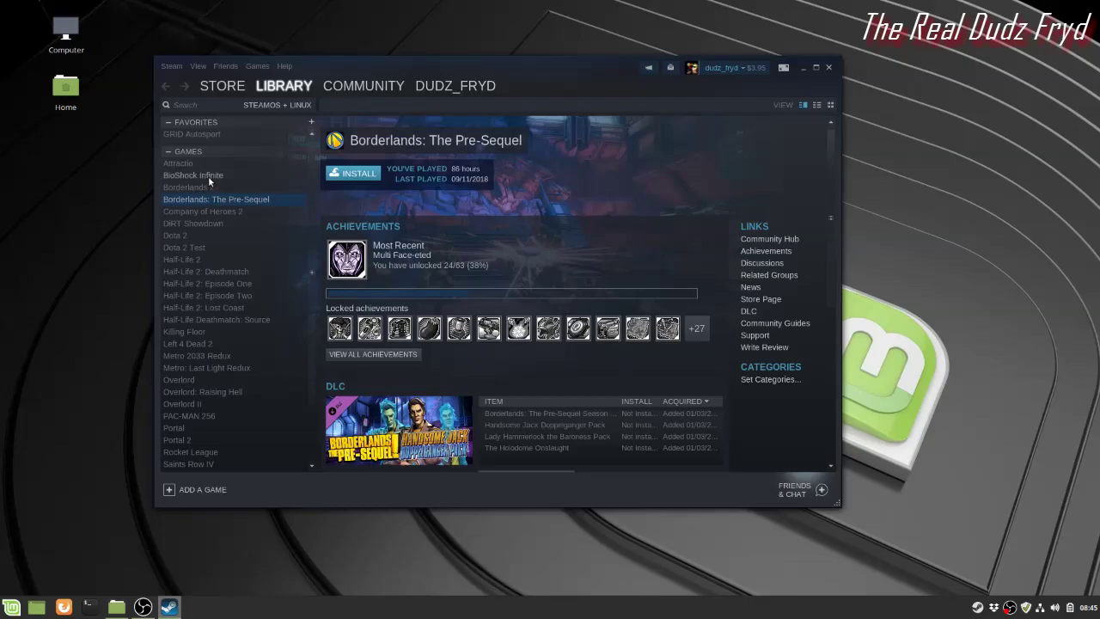
click(208, 176)
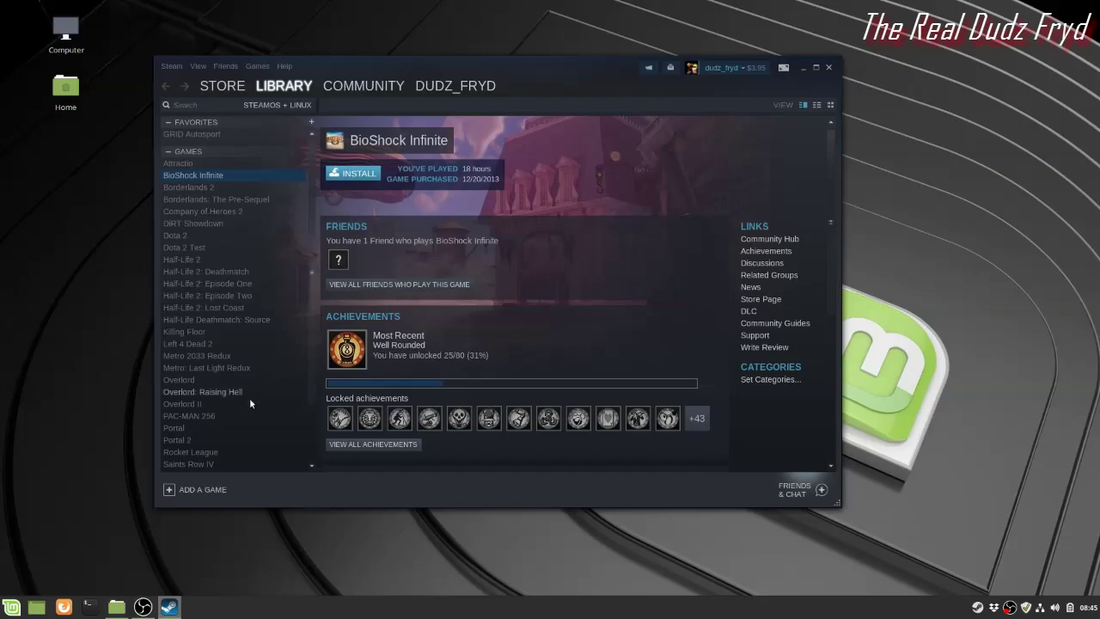
Browse Metro 2033 Redux, Metro: Last Light Redux, Overlord: Raising Hell, PAC-MAN 256, Rocket League and Torchlight II
click(215, 355)
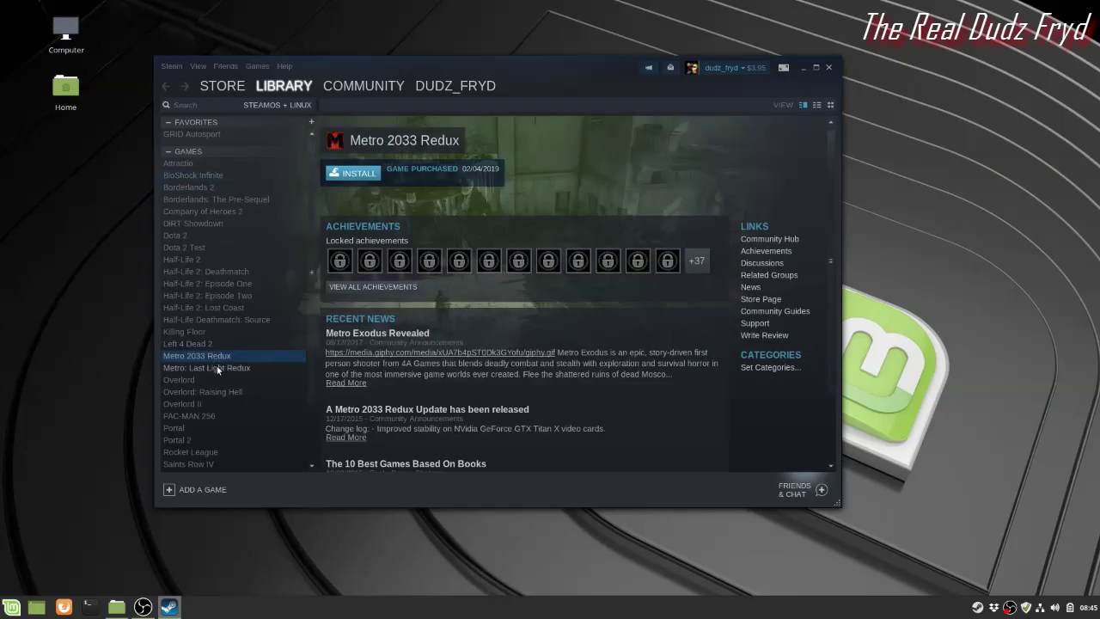
click(220, 368)
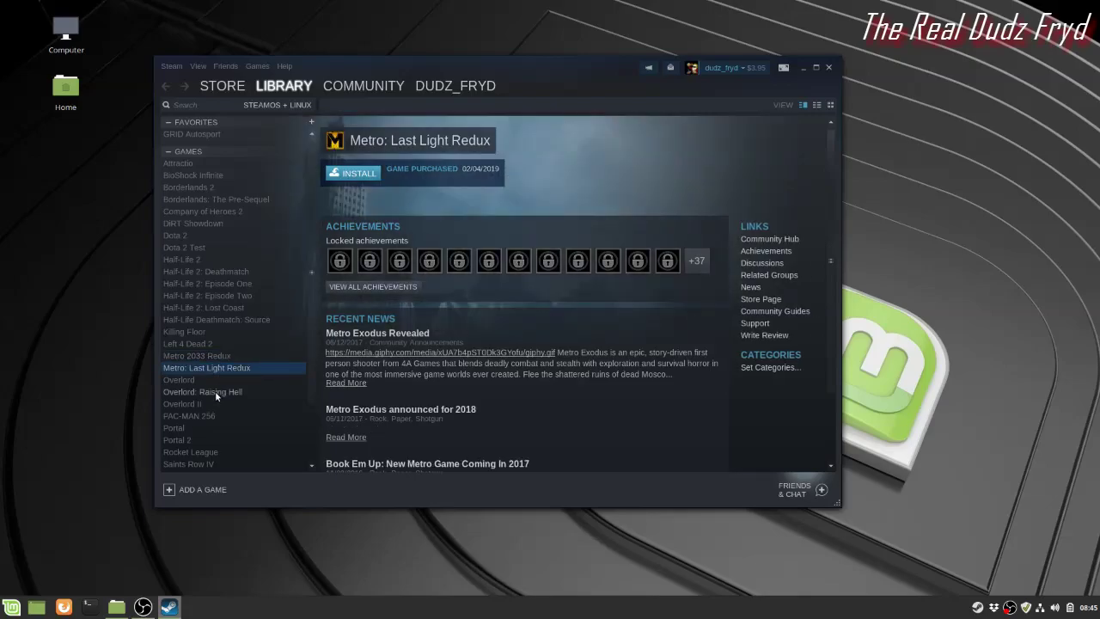
click(215, 392)
click(202, 417)
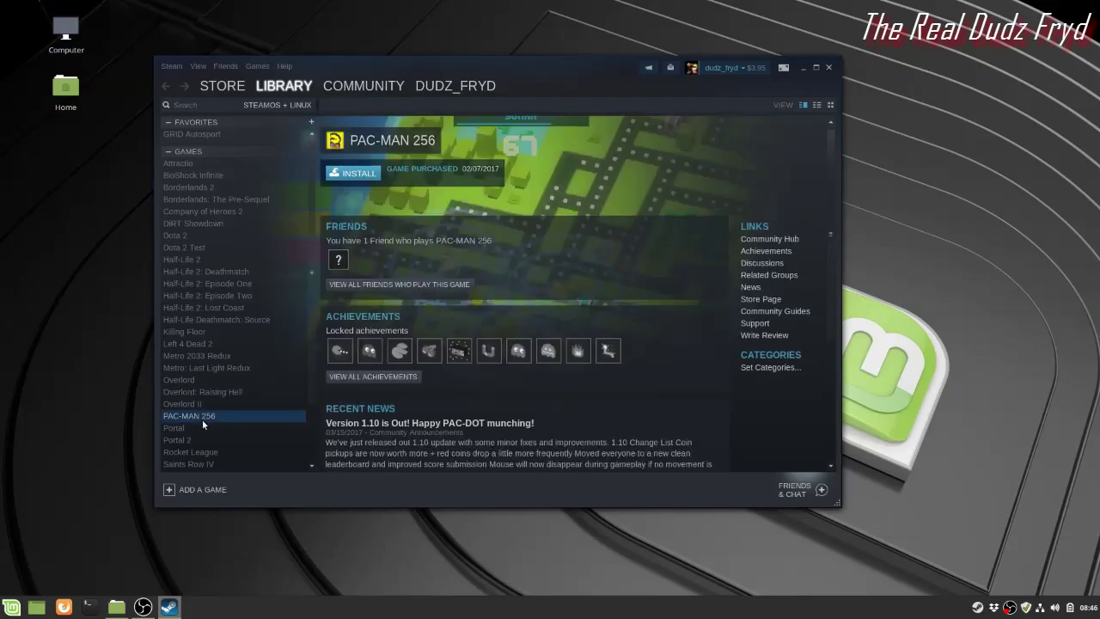
click(197, 453)
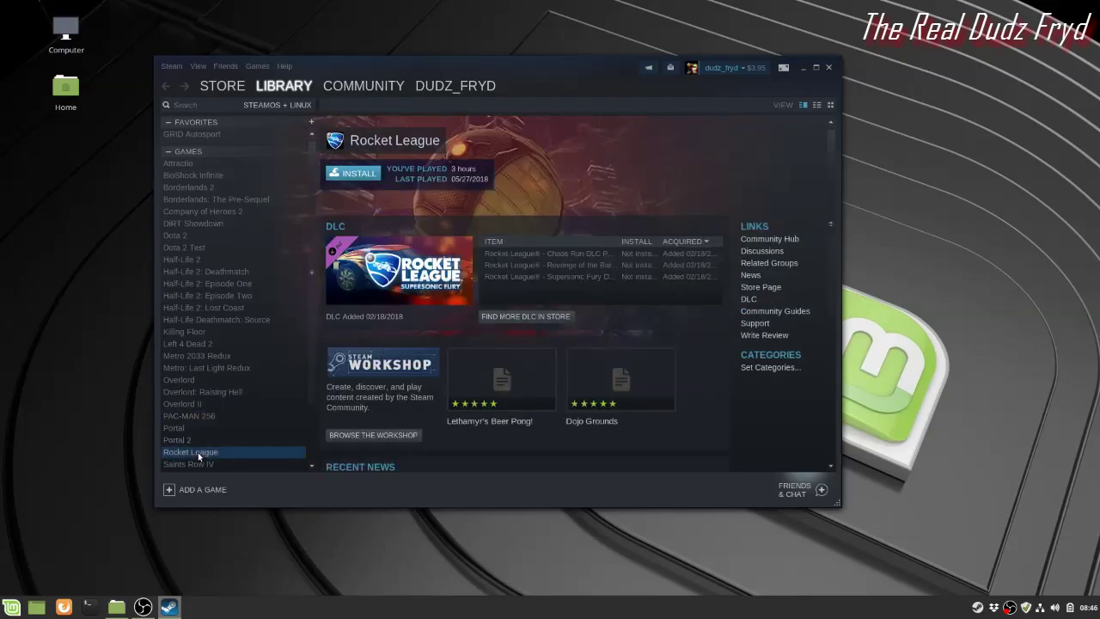
scroll(198, 454, down, 2)
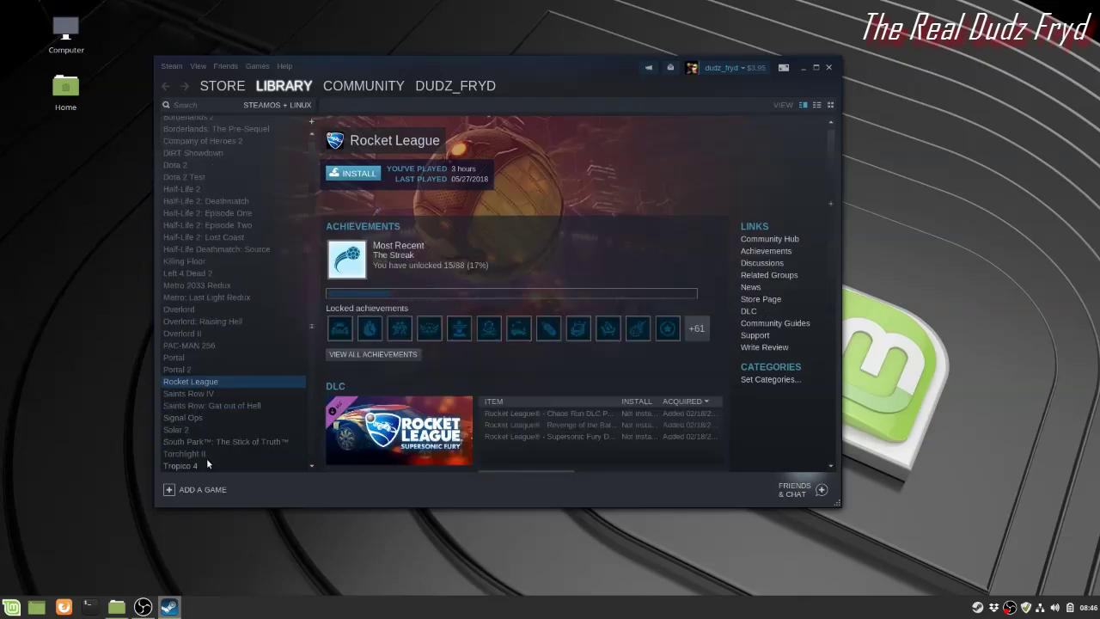
click(194, 453)
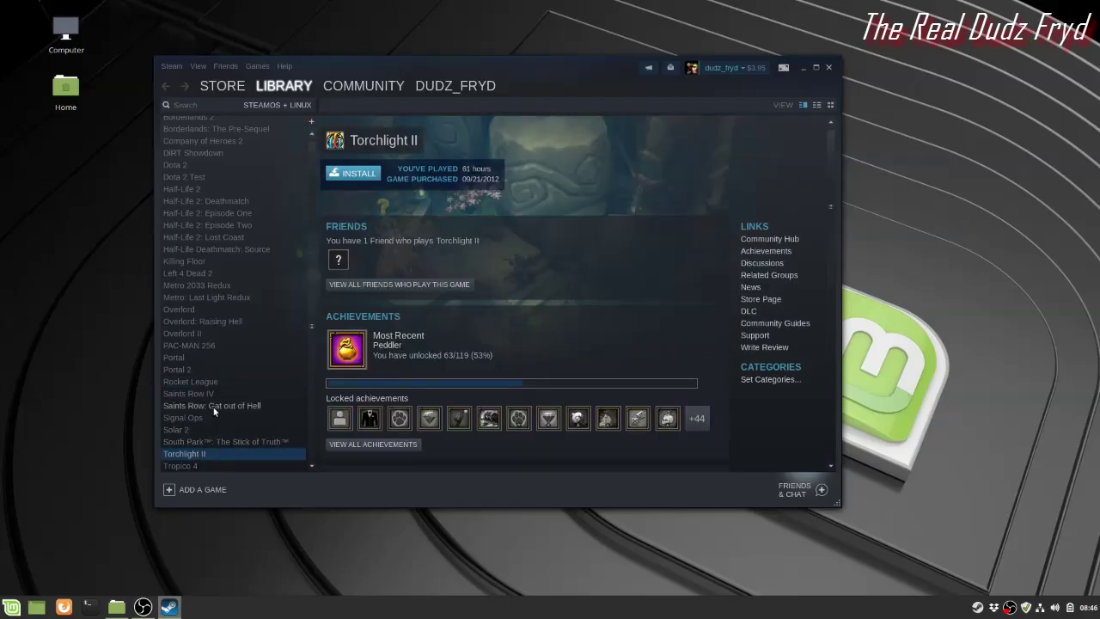
scroll(215, 406, up, 3)
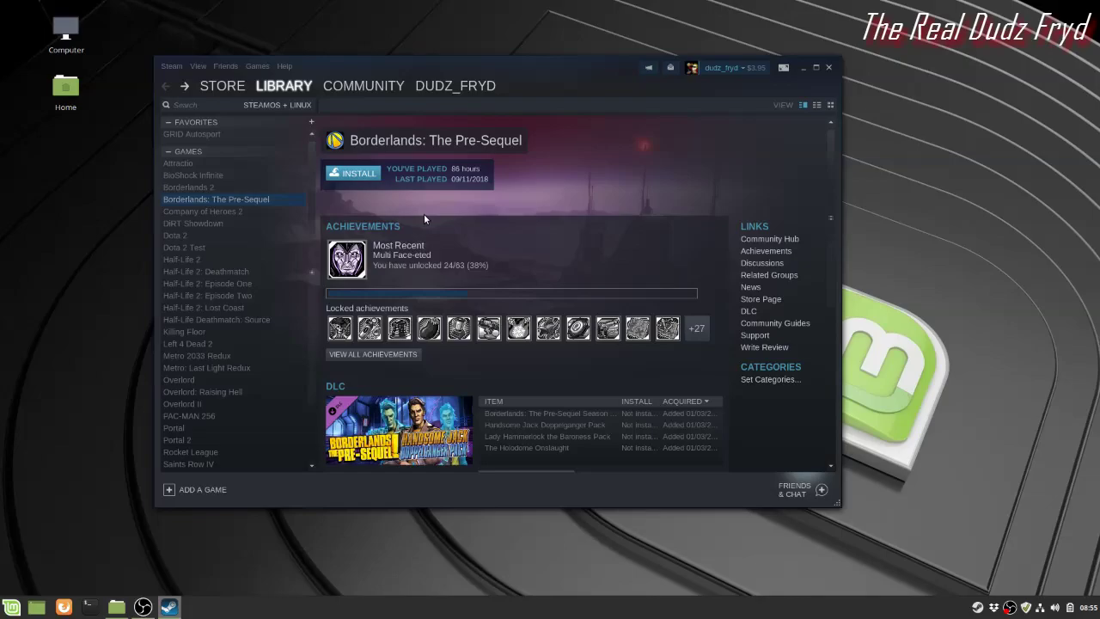
Install Borderlands: The Pre-Sequel, accepting the licence agreement and closing the install wizard
click(357, 175)
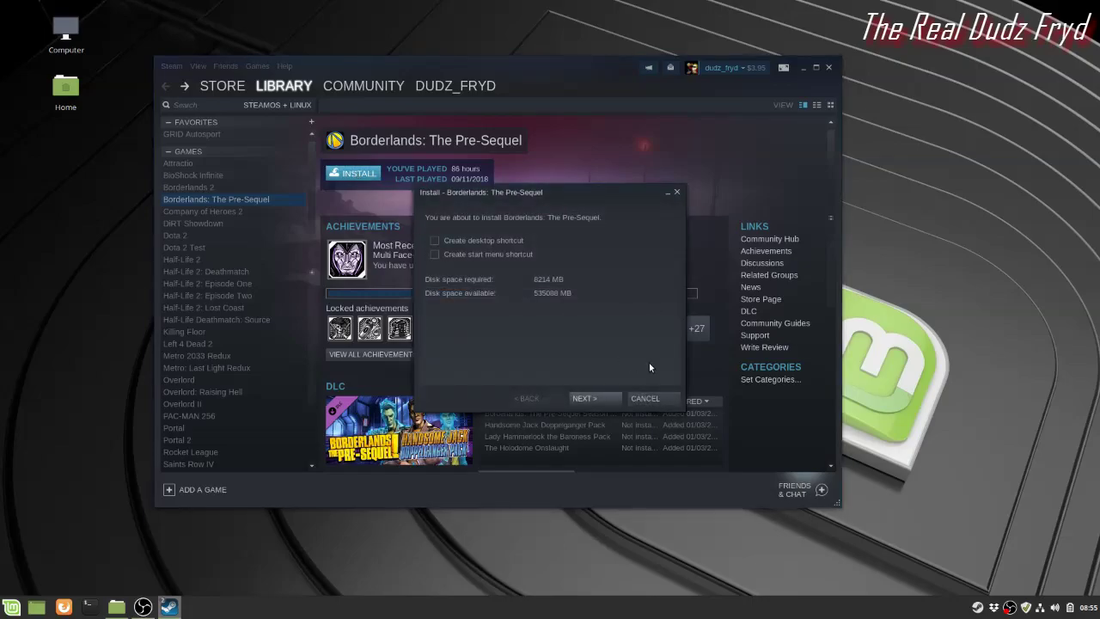
click(603, 398)
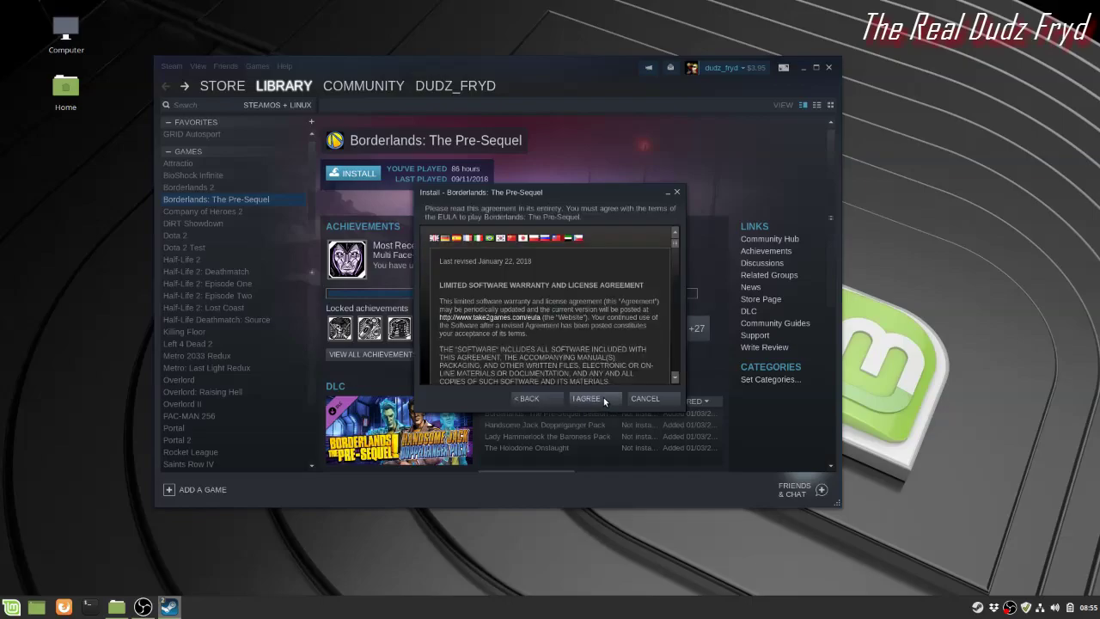
click(603, 397)
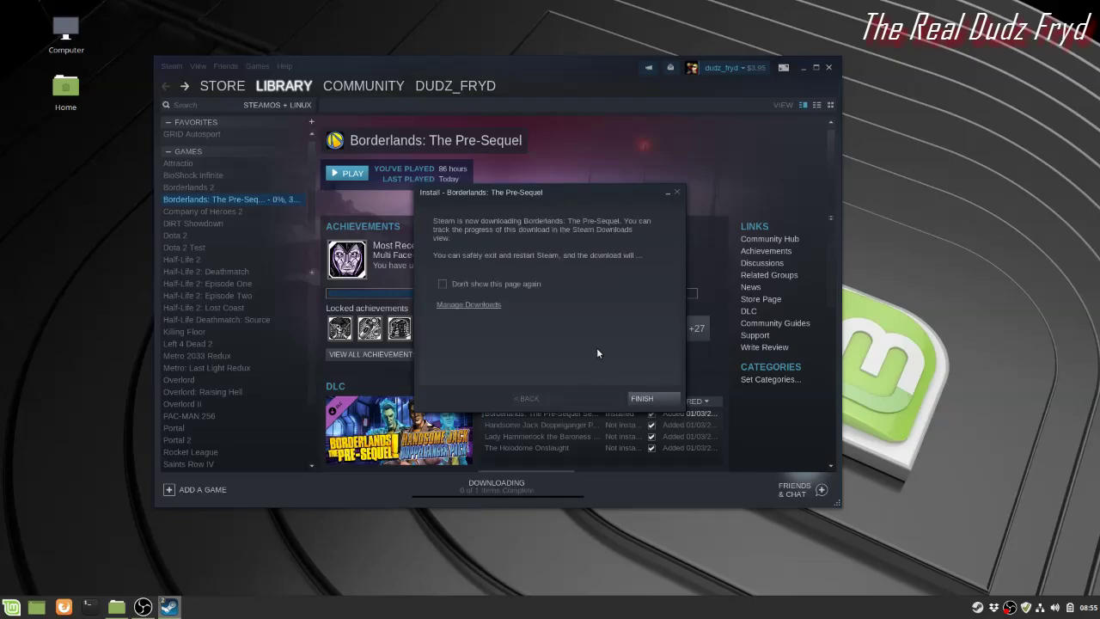
click(650, 401)
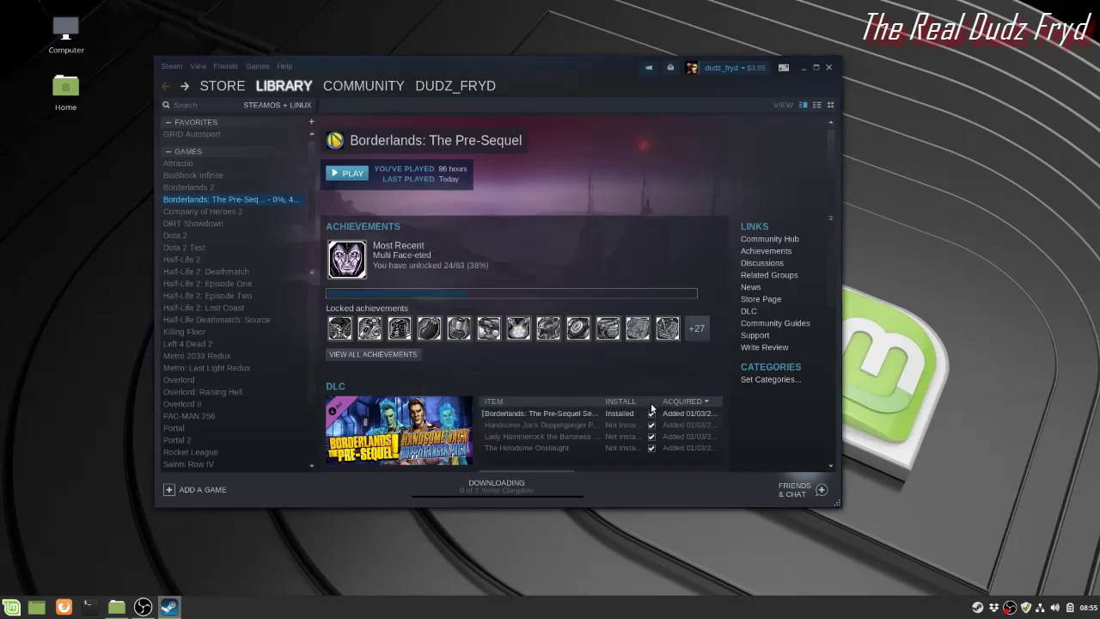
Watch the 7.0 GB download finish, clear it, and filter the library to installed games
click(496, 484)
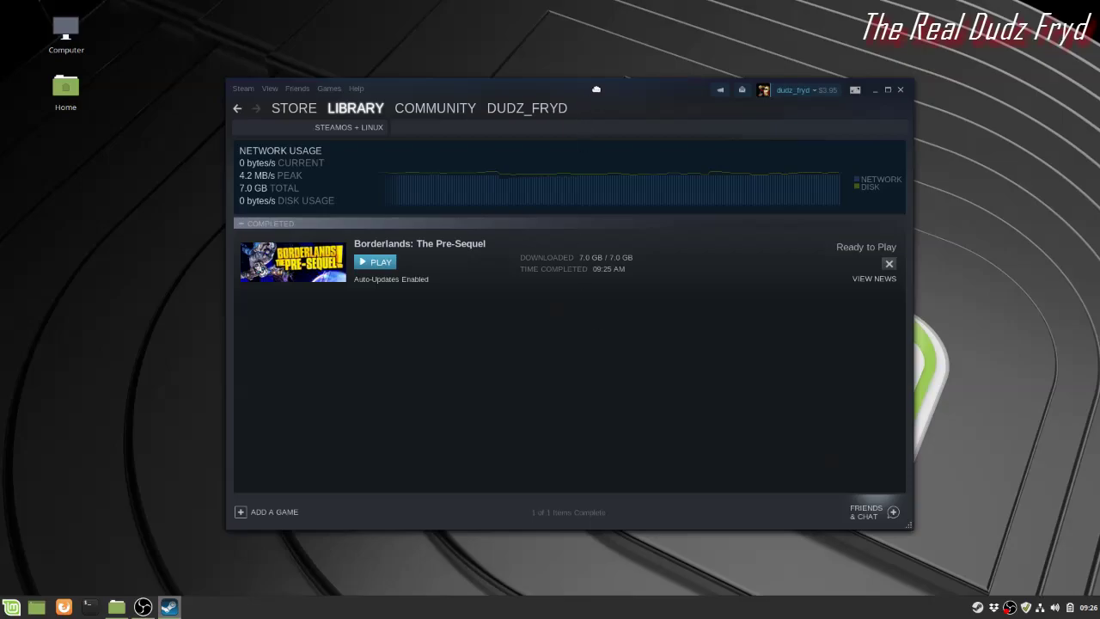
drag(599, 92, 536, 88)
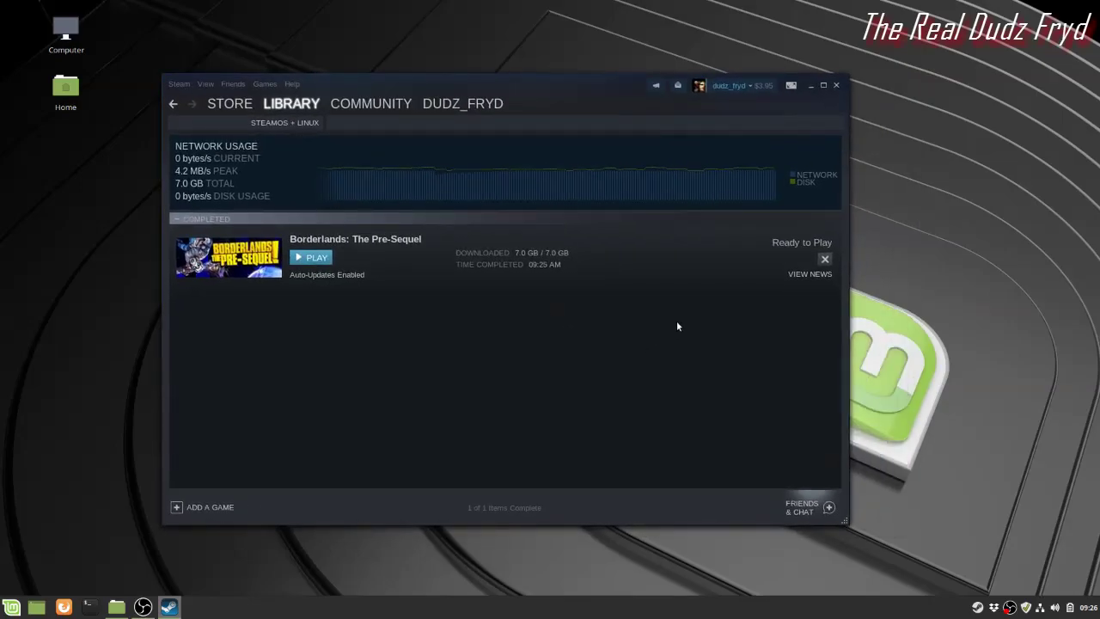
click(824, 259)
mouse_move(274, 114)
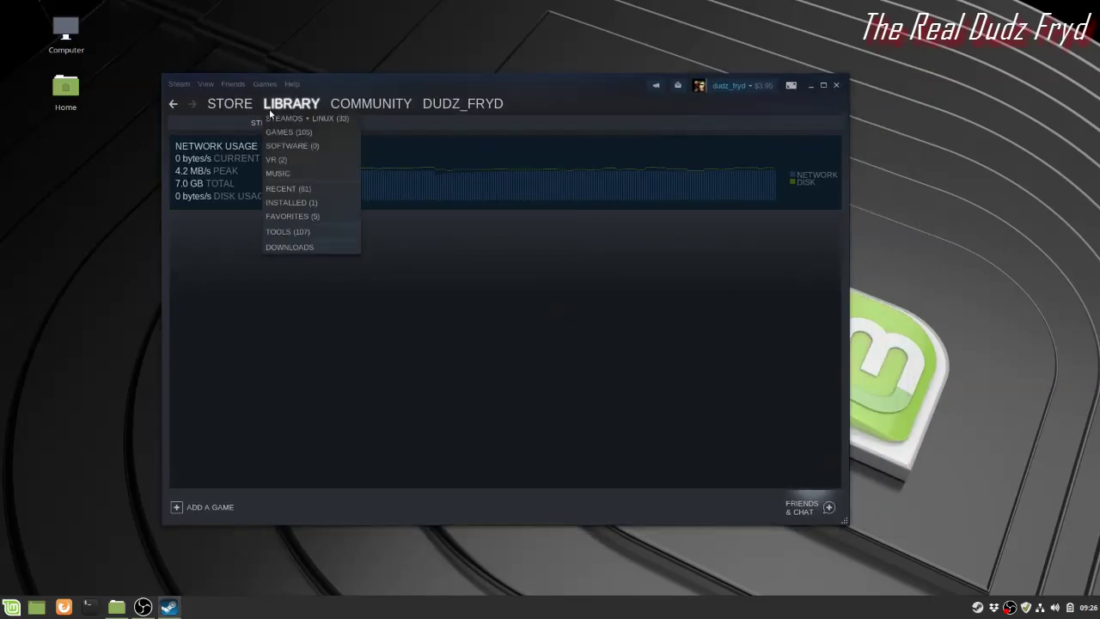
click(306, 201)
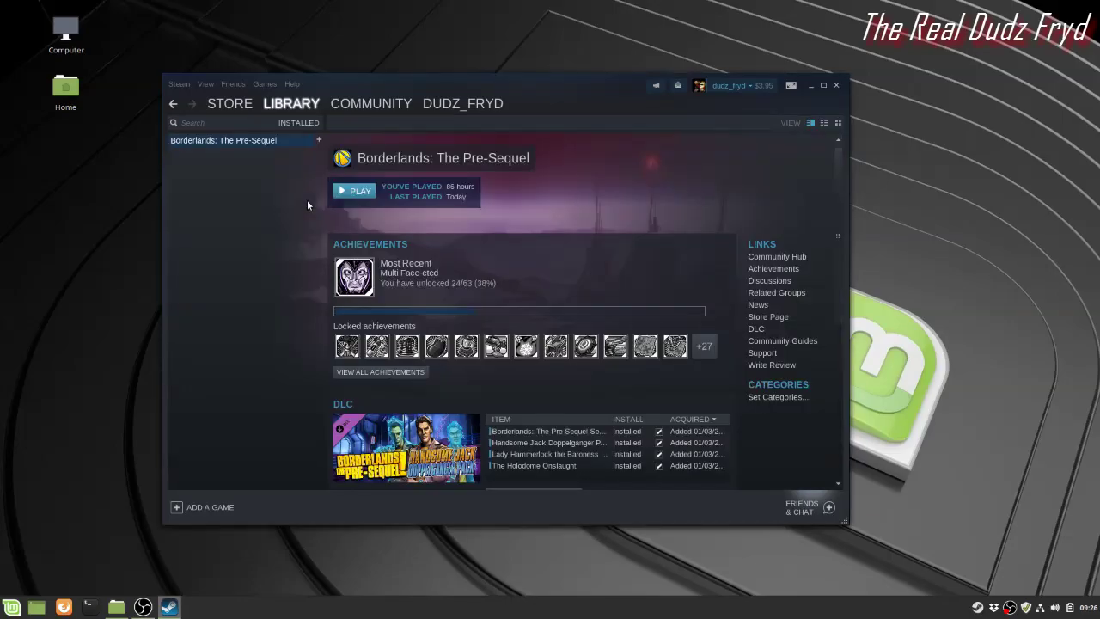
Launch Borderlands: The Pre-Sequel and dismiss the save-game thank-you notice
click(365, 194)
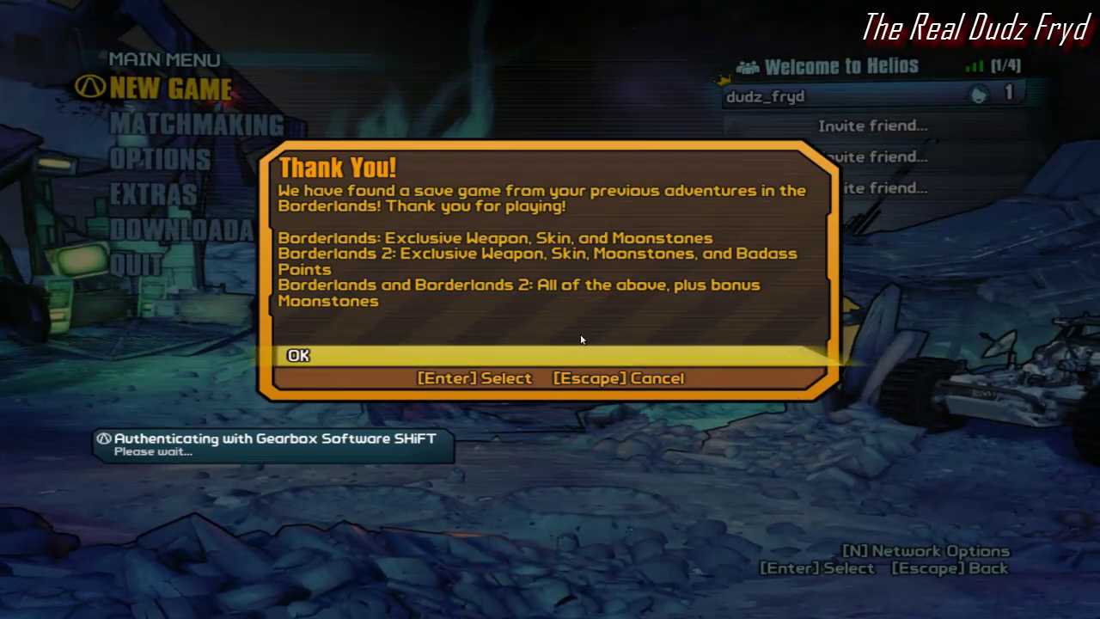
click(439, 341)
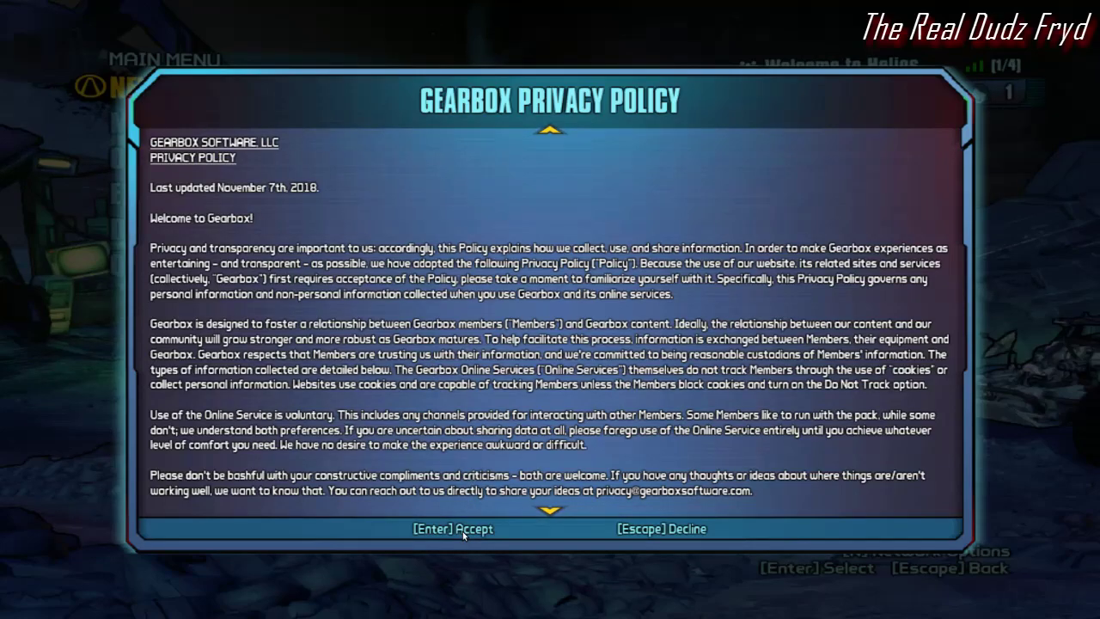
Accept the Gearbox privacy policy and terms of service, then dismiss the save-game rewards notice
click(463, 531)
click(462, 531)
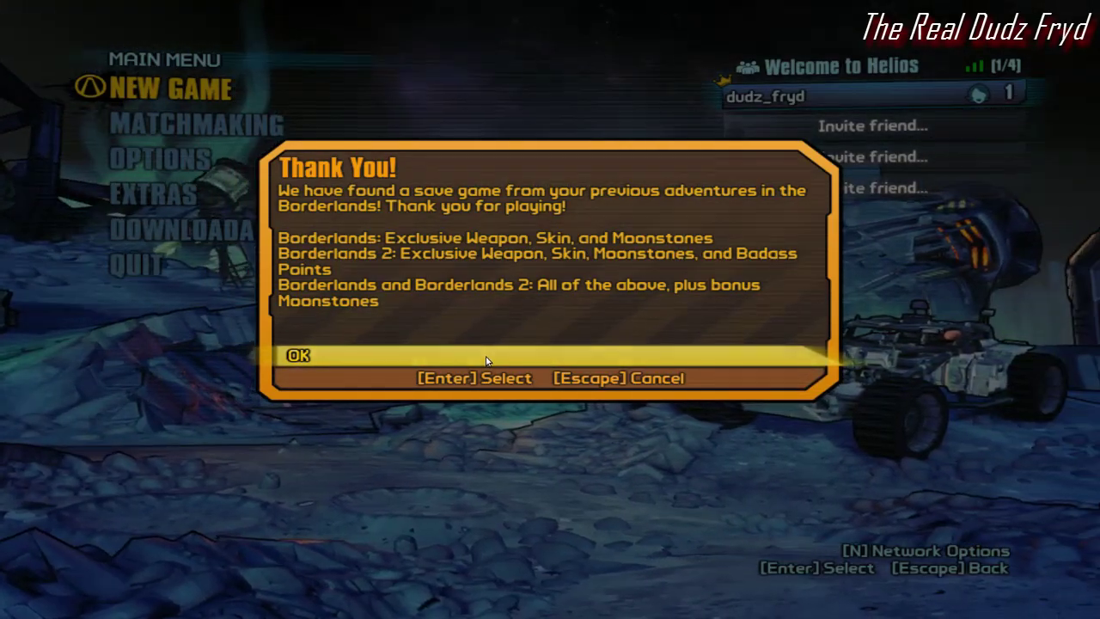
click(485, 361)
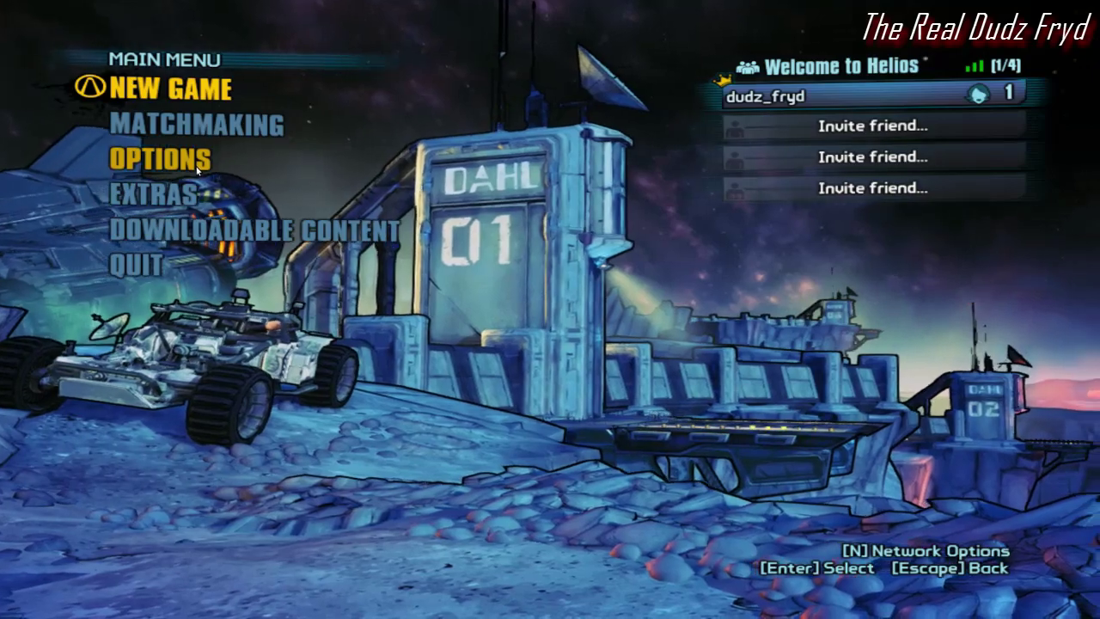
Go to Options > Video and scroll through the video settings
click(196, 167)
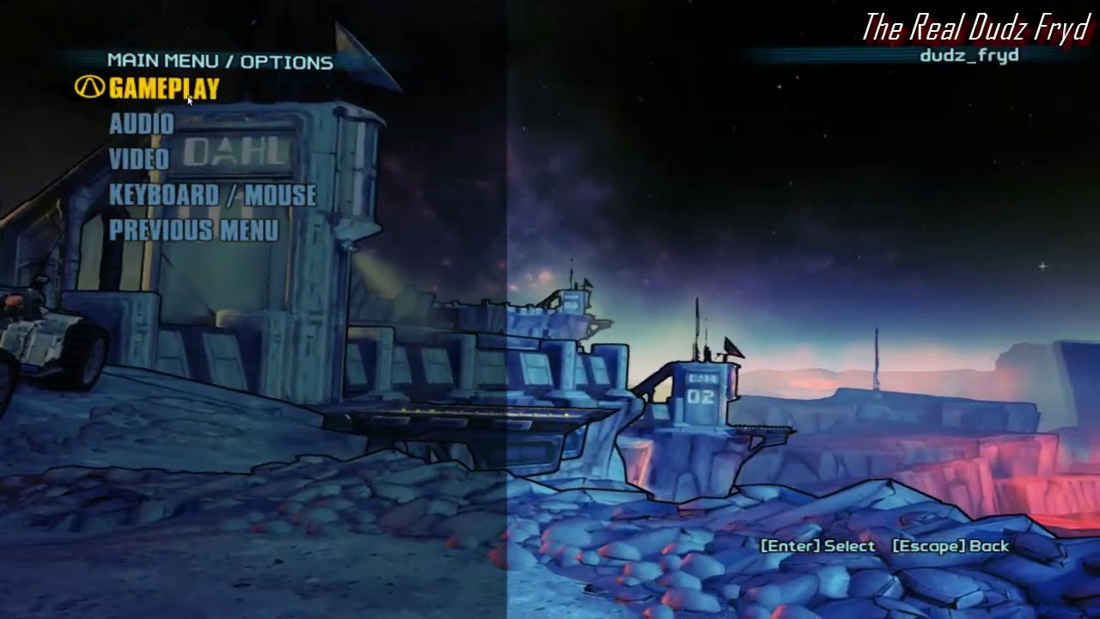
click(161, 157)
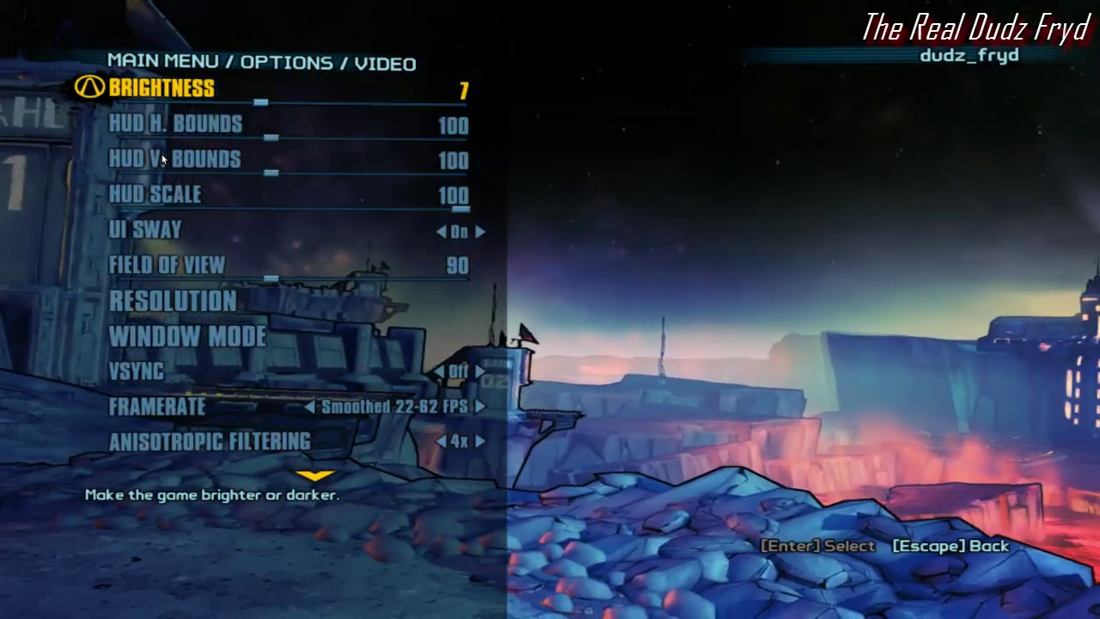
scroll(326, 339, down, 3)
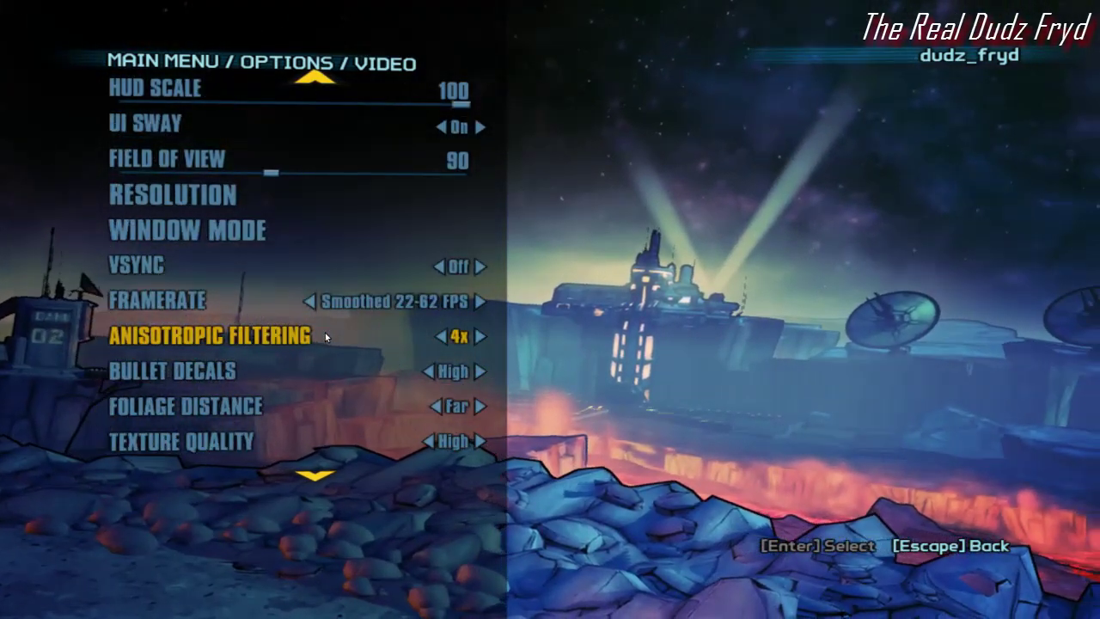
scroll(325, 335, down, 3)
scroll(325, 335, up, 5)
scroll(325, 335, up, 1)
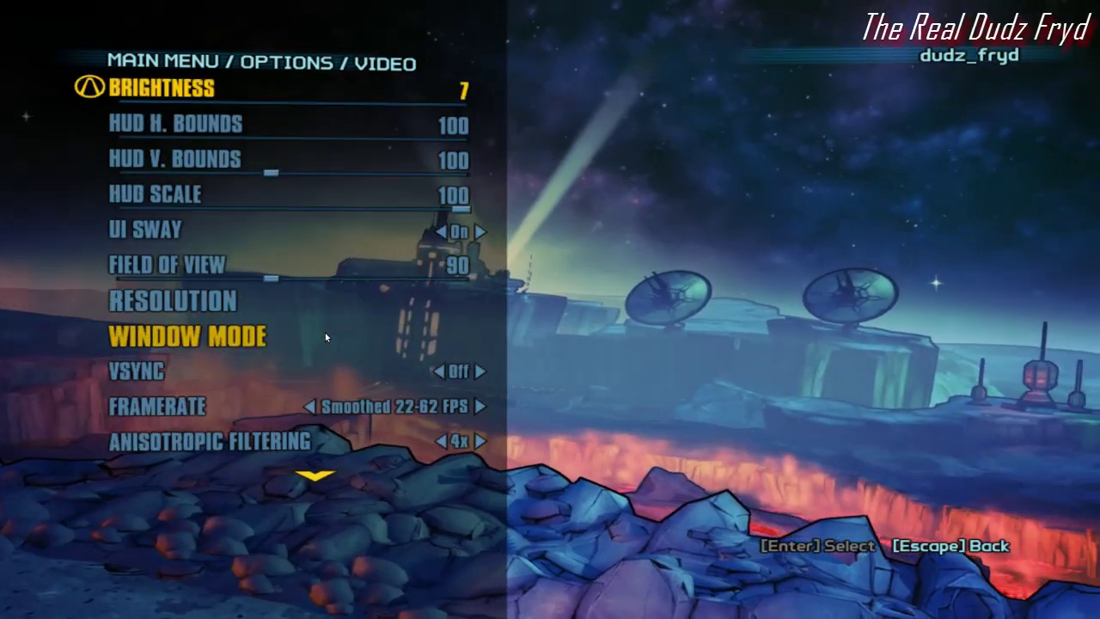
Set the resolution to 1280x720, apply it, and keep the new resolution
click(222, 301)
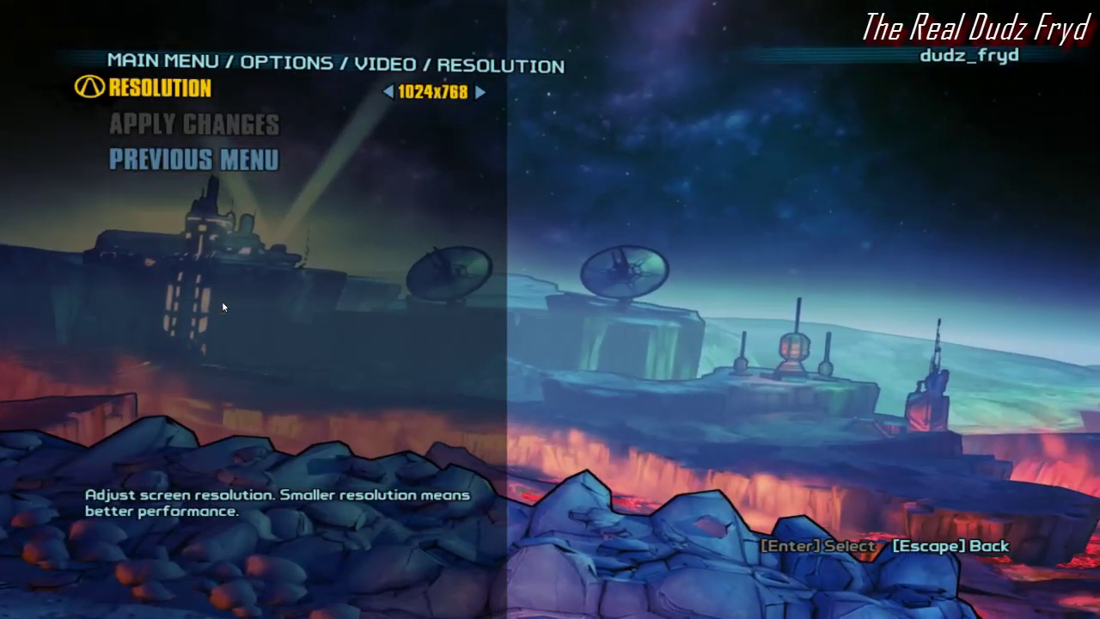
click(388, 92)
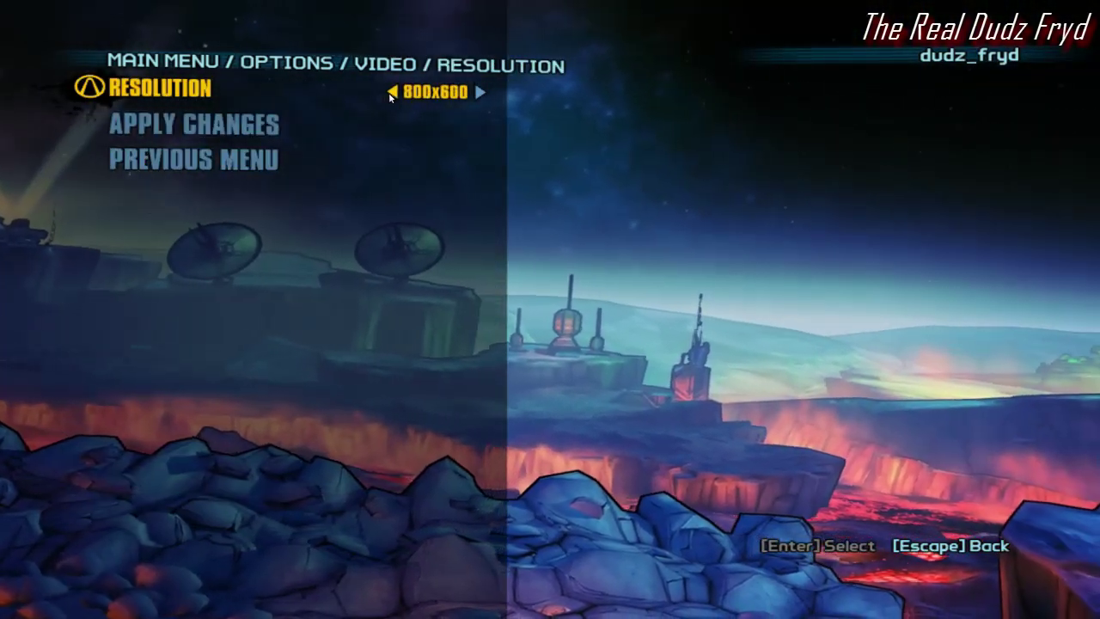
click(480, 93)
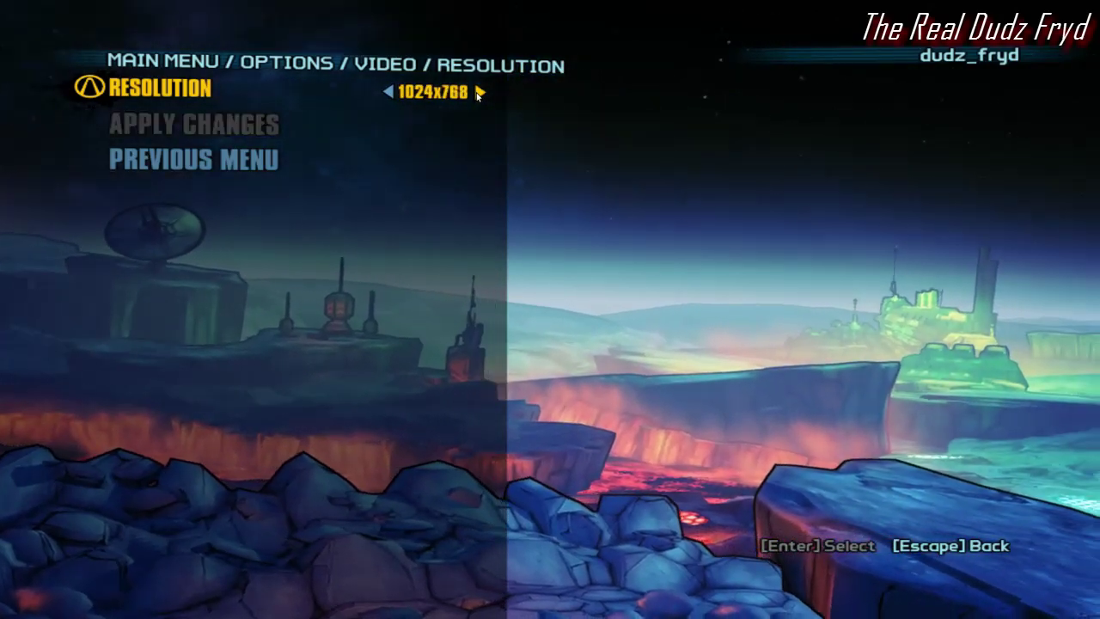
click(480, 93)
click(480, 93)
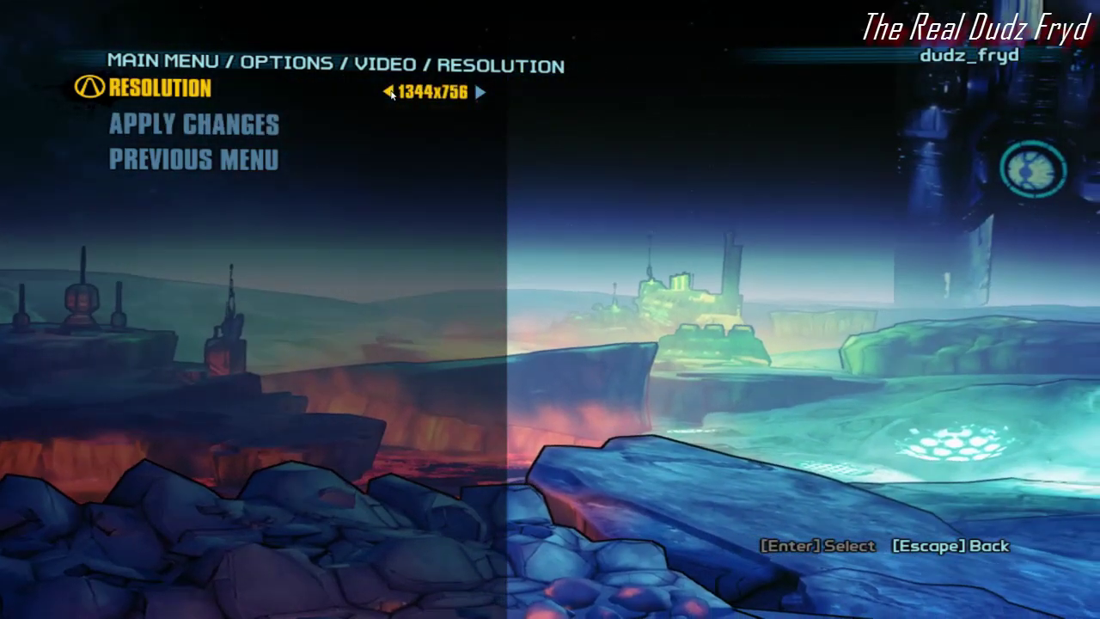
click(389, 93)
click(193, 126)
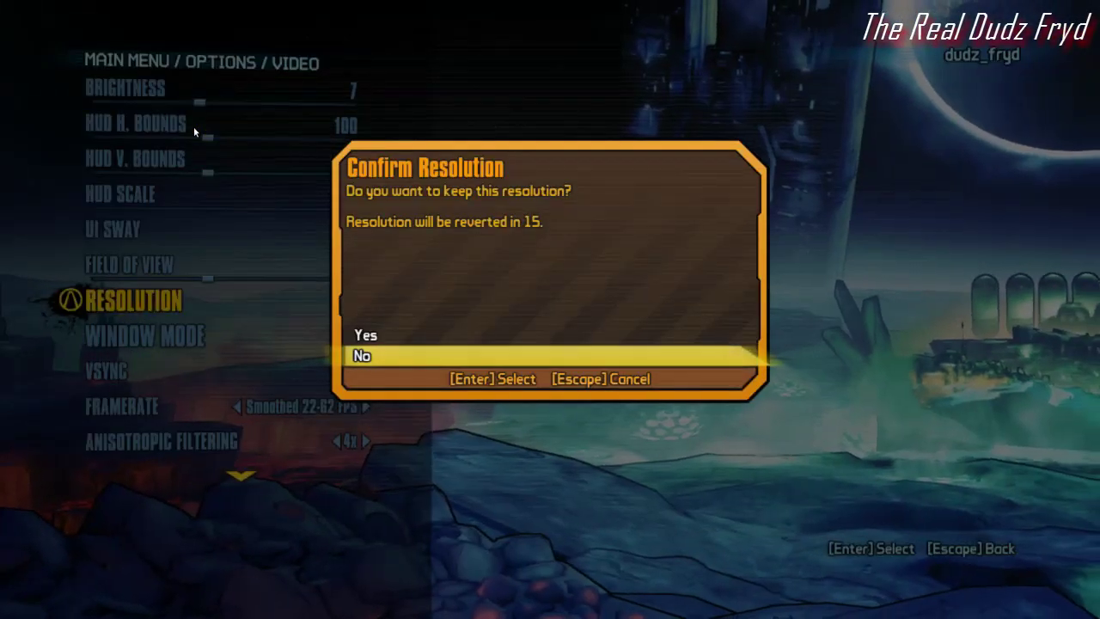
click(371, 336)
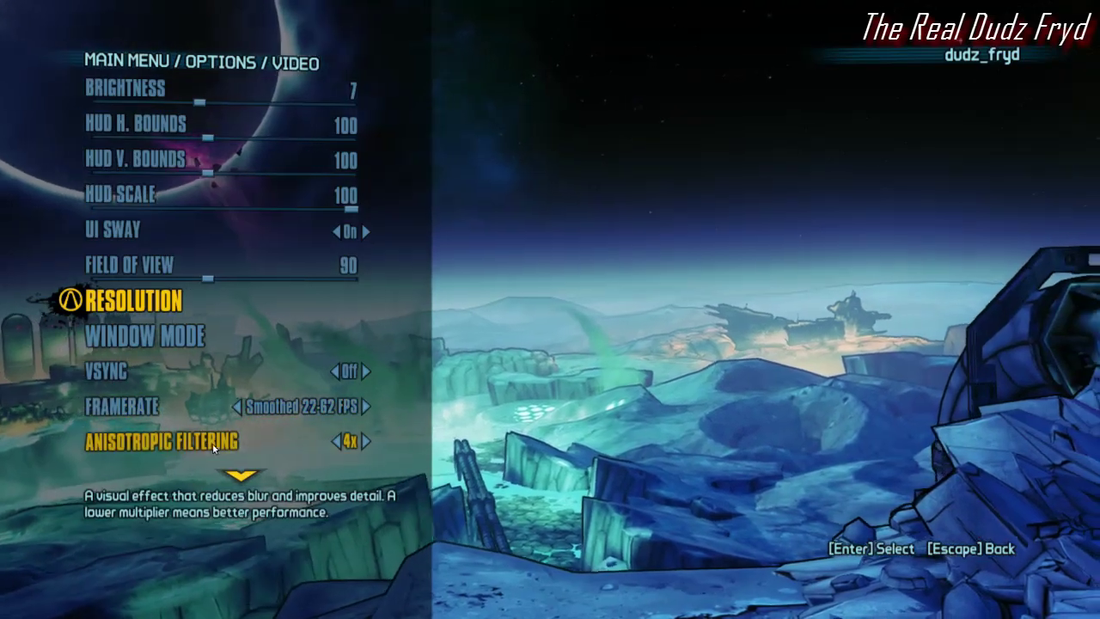
Scroll through the video settings again and go back to the Options menu
scroll(225, 441, down, 5)
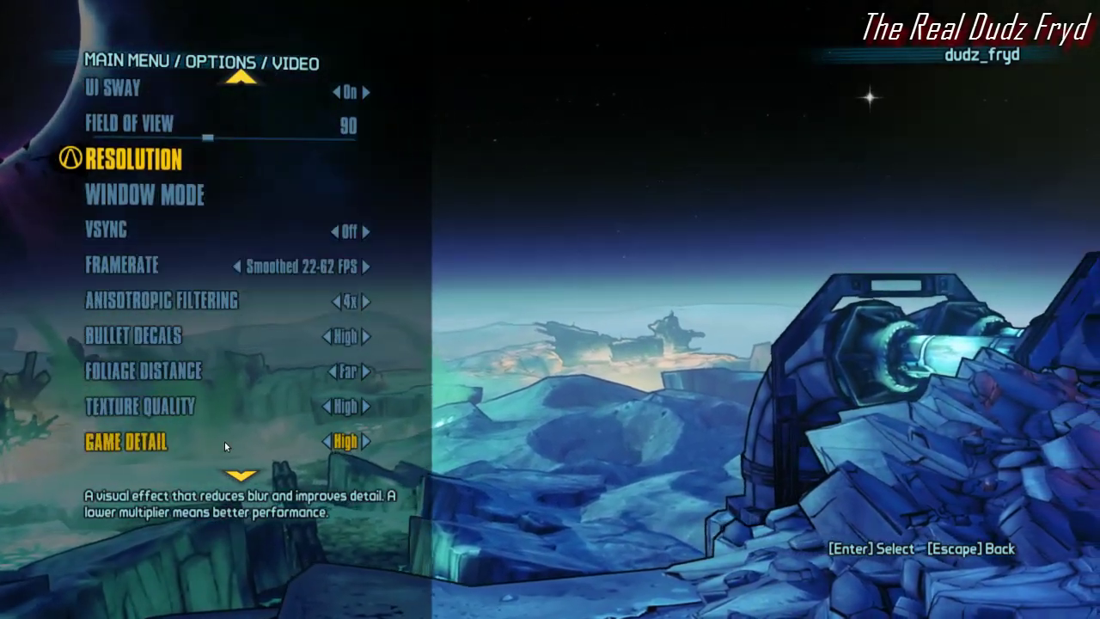
scroll(224, 441, down, 3)
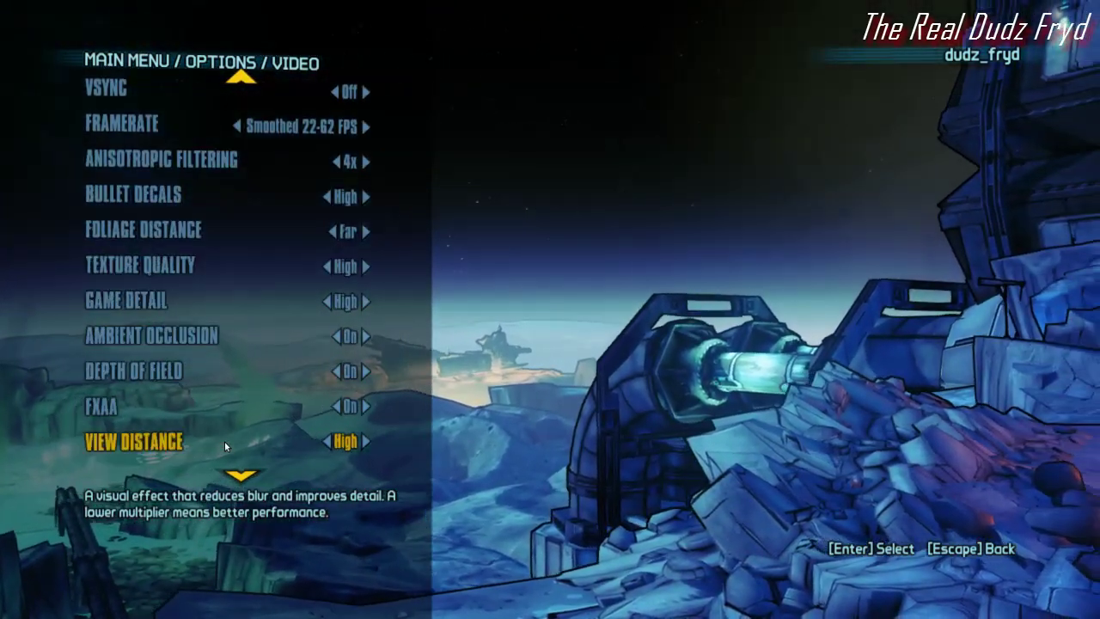
scroll(224, 441, up, 8)
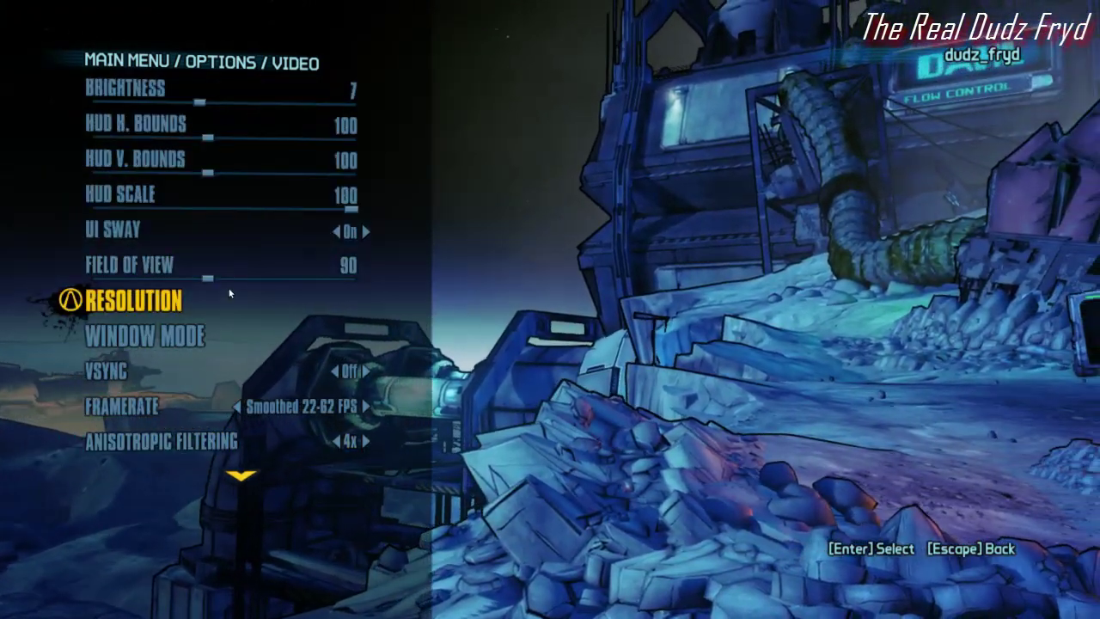
key(Escape)
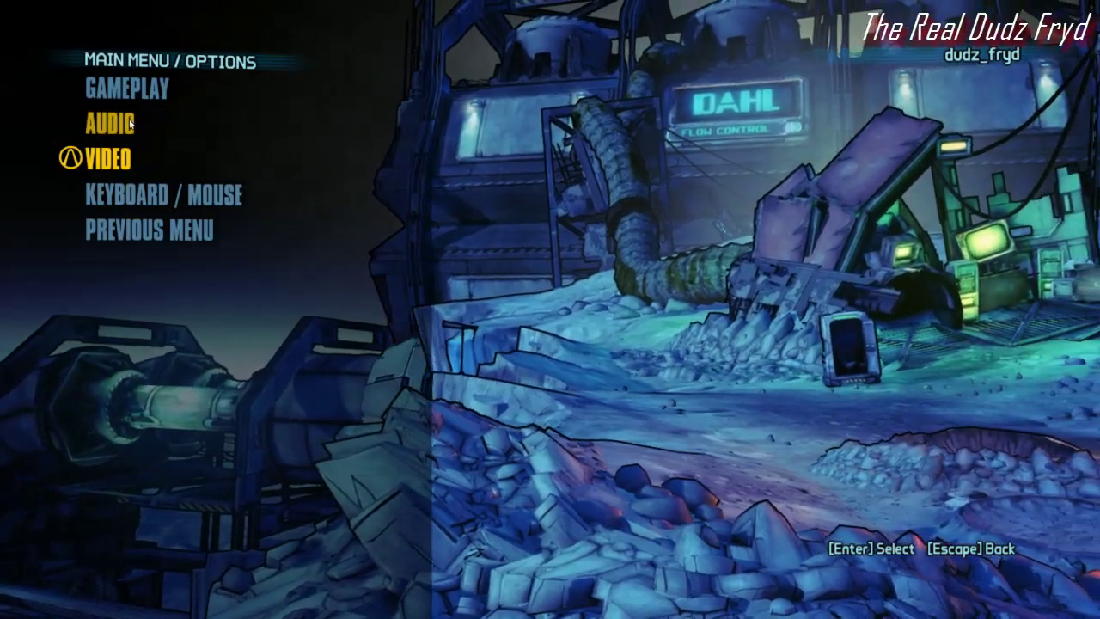
Look over the Audio and Gameplay settings without changes, then return to the main menu
click(129, 125)
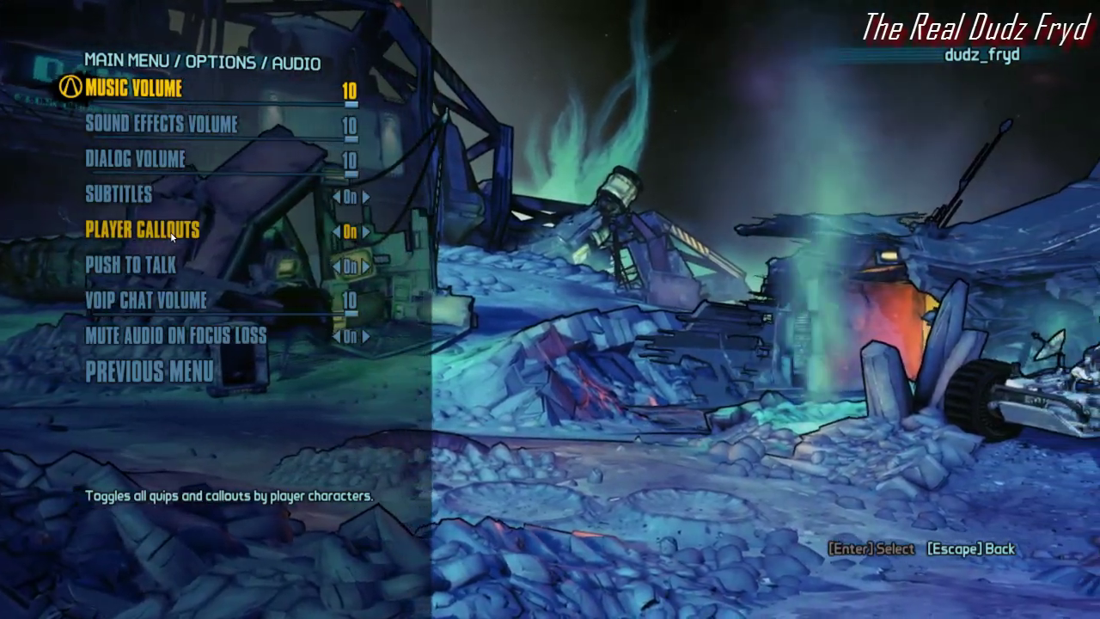
key(Escape)
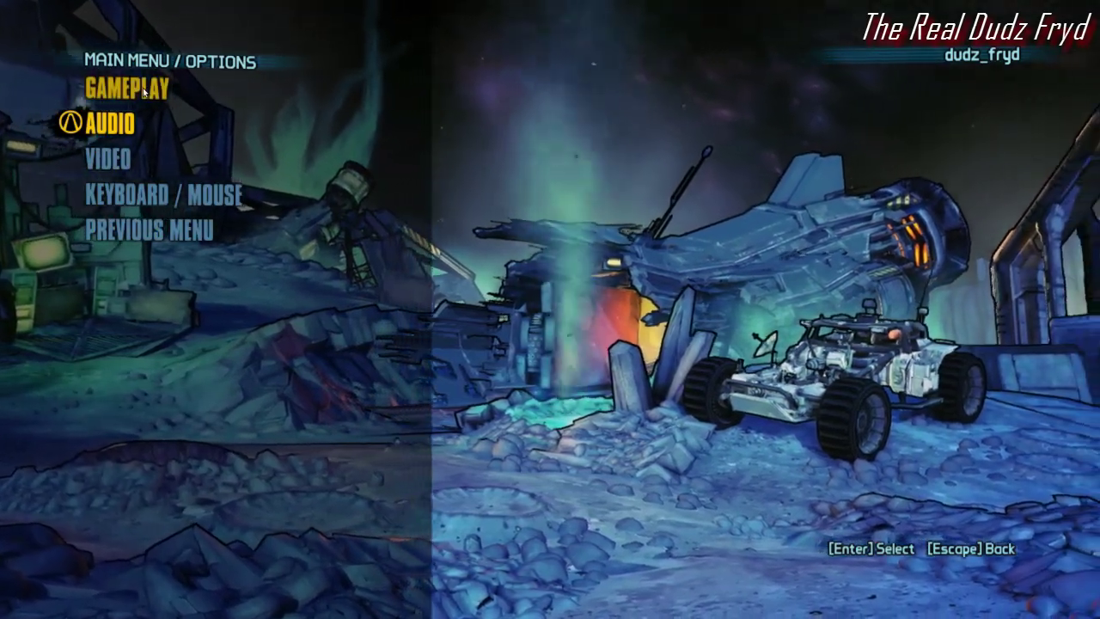
click(143, 89)
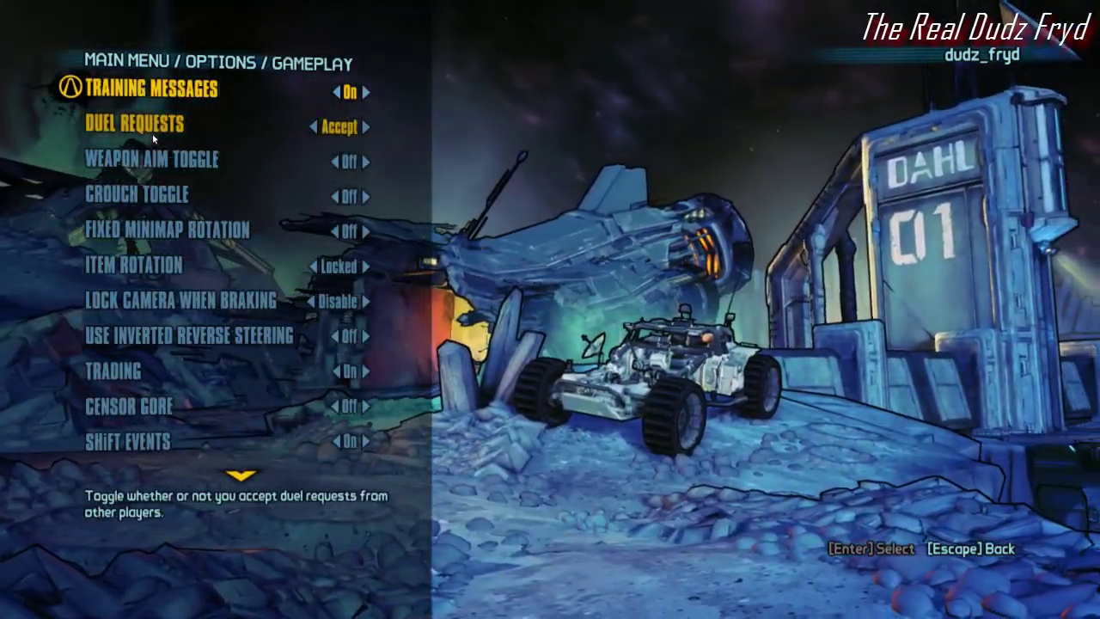
key(Escape)
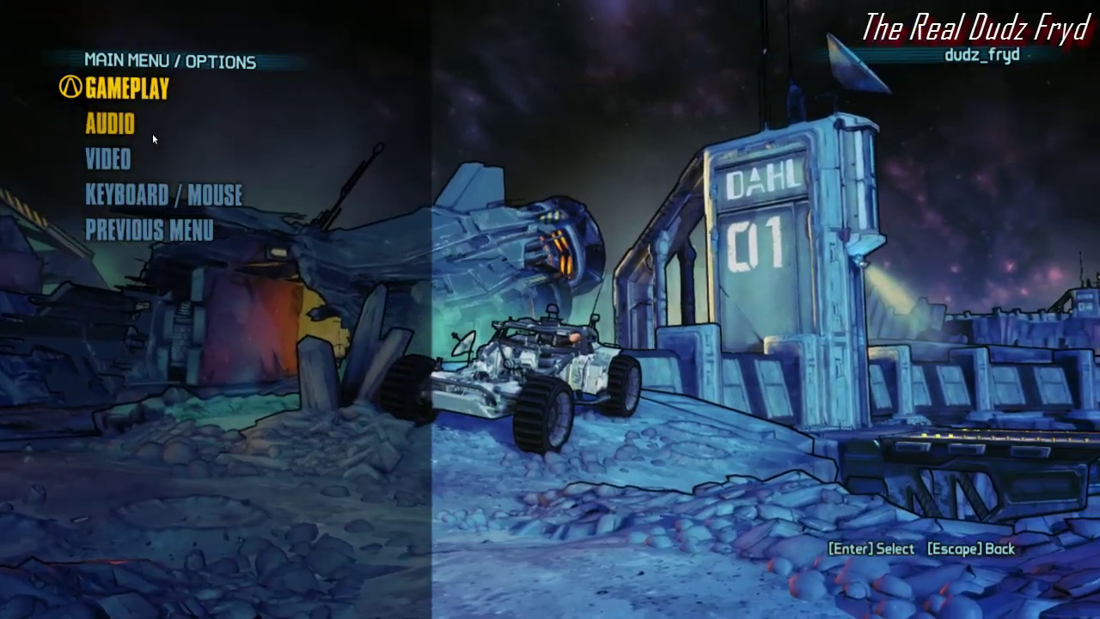
key(Escape)
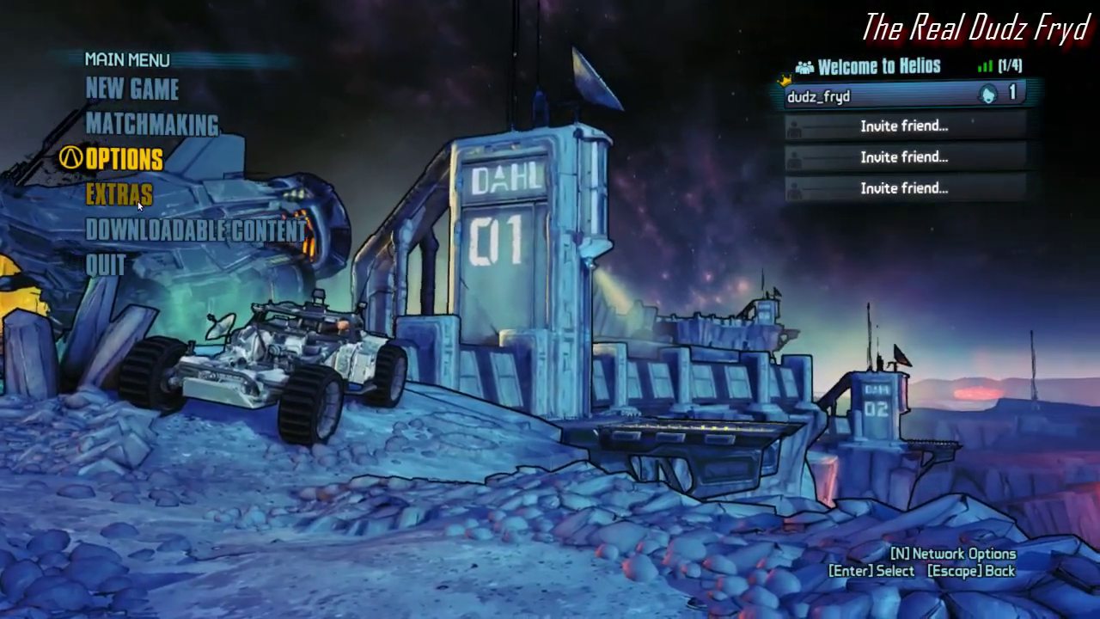
Look at Extras and your lobby slot's player options, then start a New Game
click(138, 201)
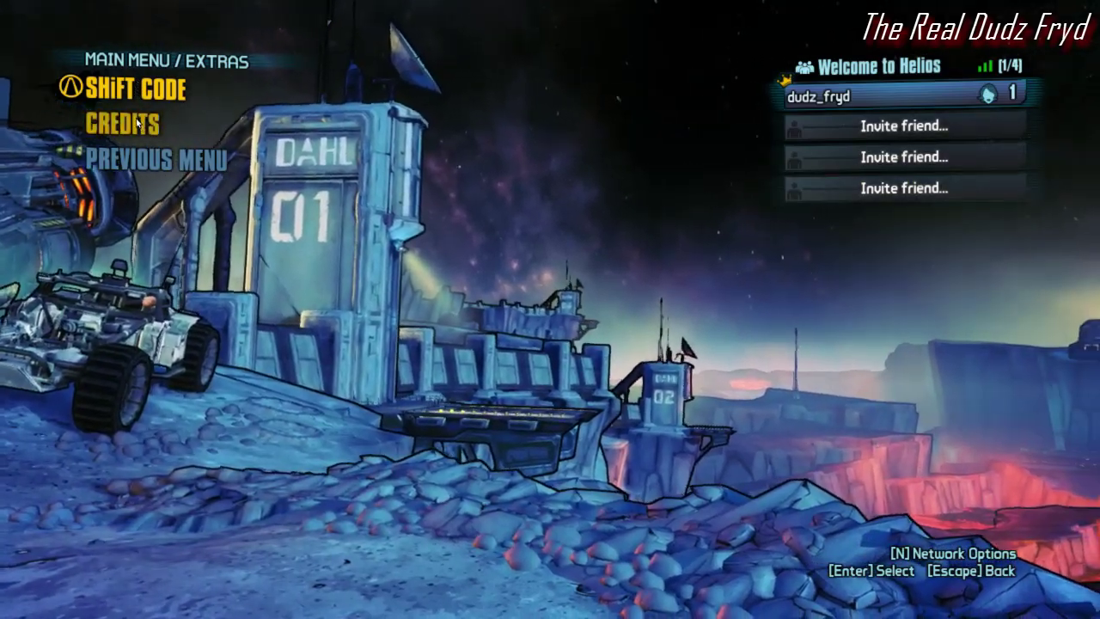
key(Escape)
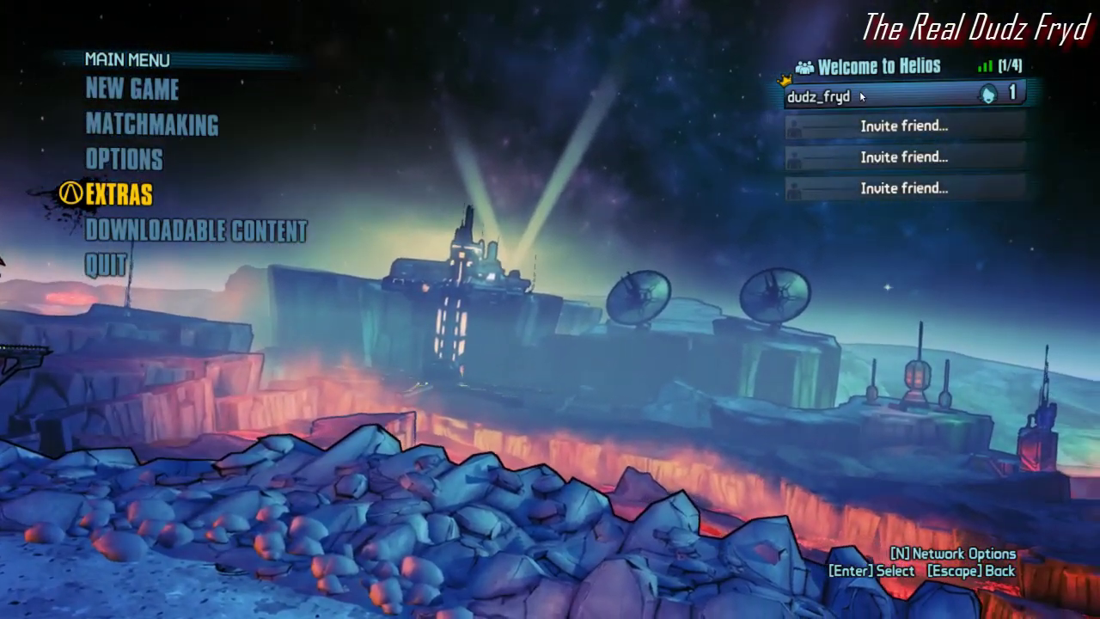
click(861, 96)
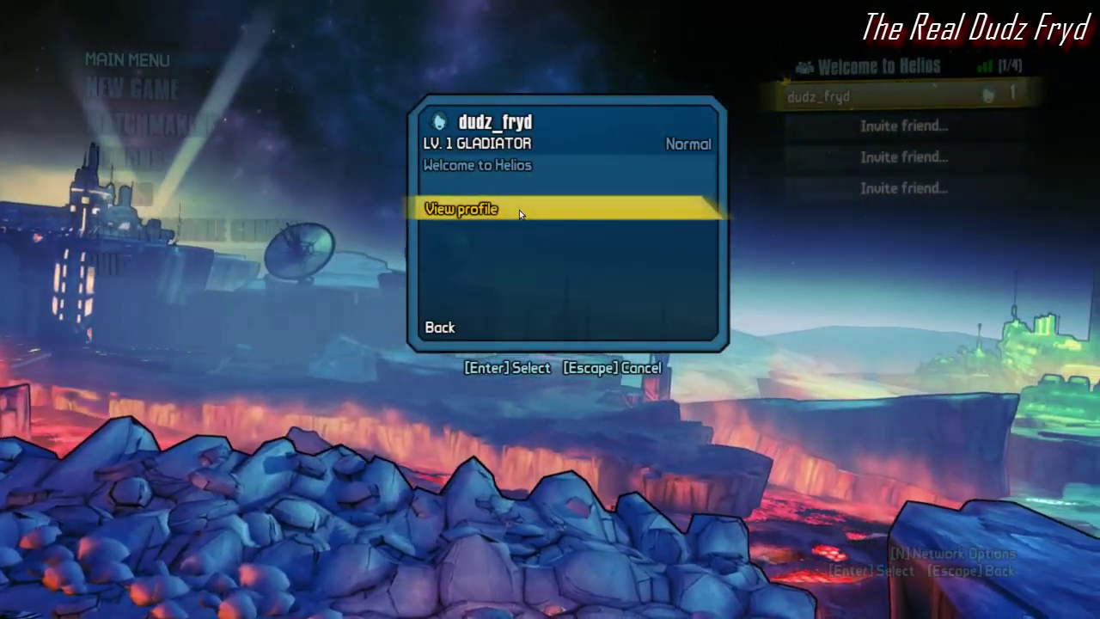
key(Escape)
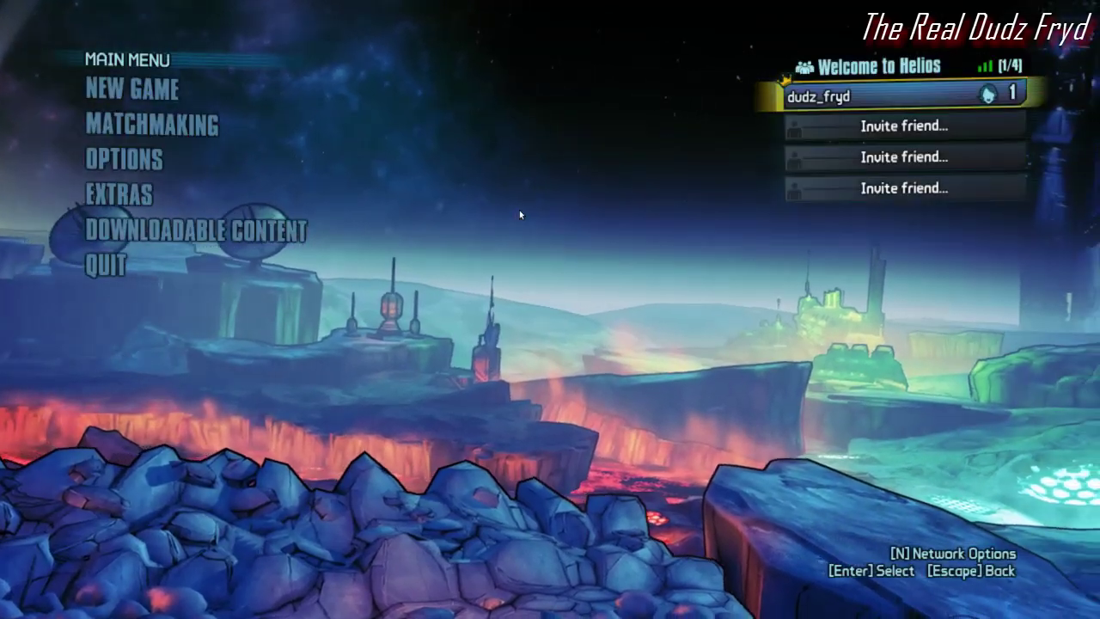
click(164, 98)
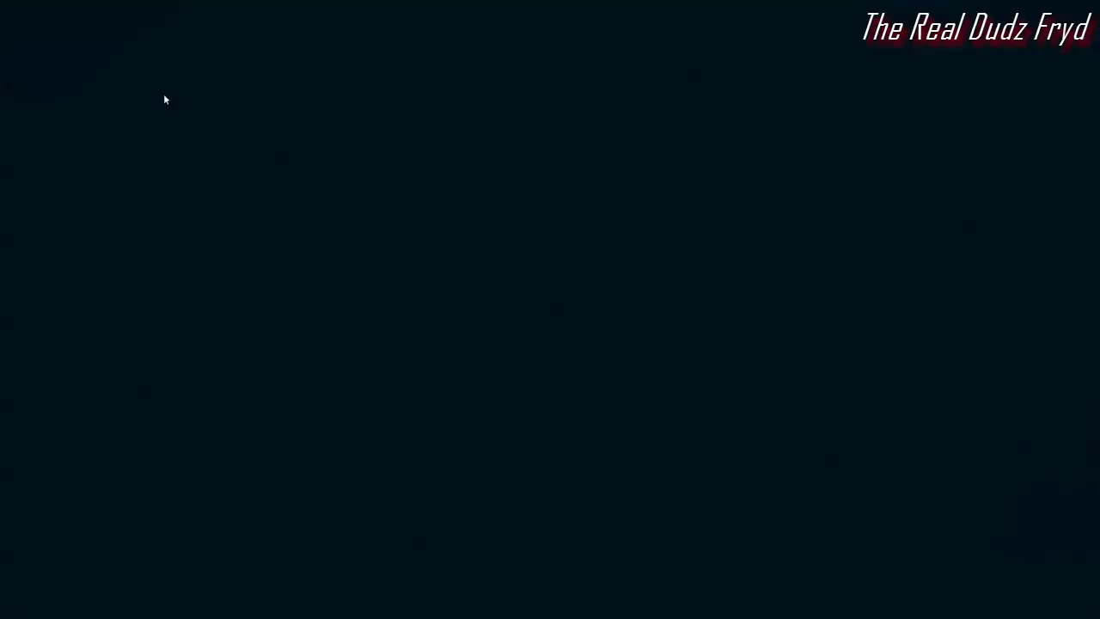